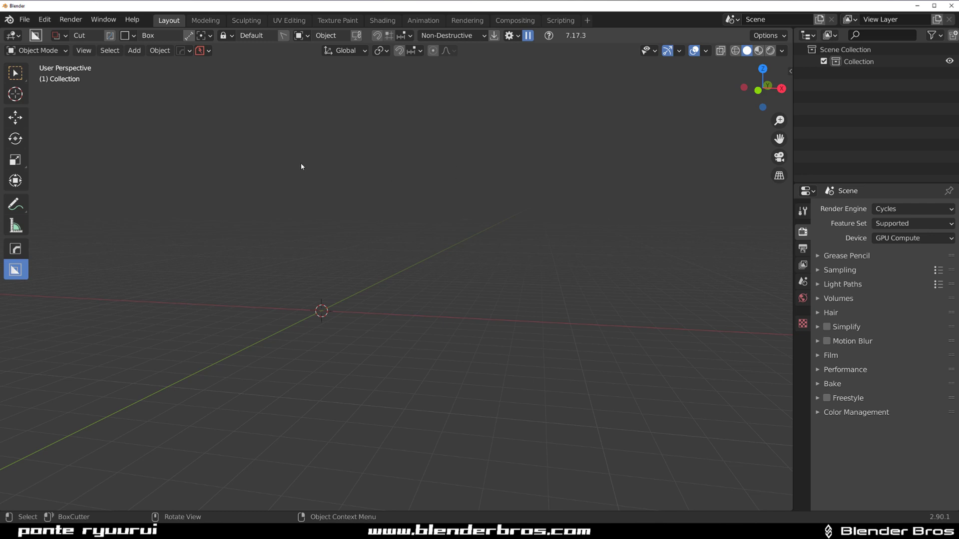
Look over the Compositing workspace node tree, then return to the Layout workspace.
left_click(515, 20)
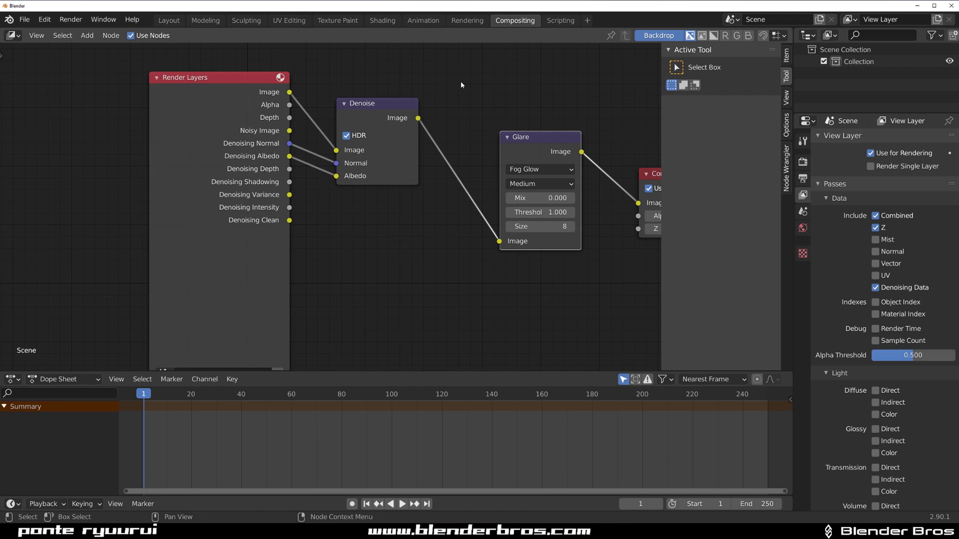
middle_click_drag(461, 85, 271, 95)
scroll(271, 95, "down", 2)
left_click(169, 20)
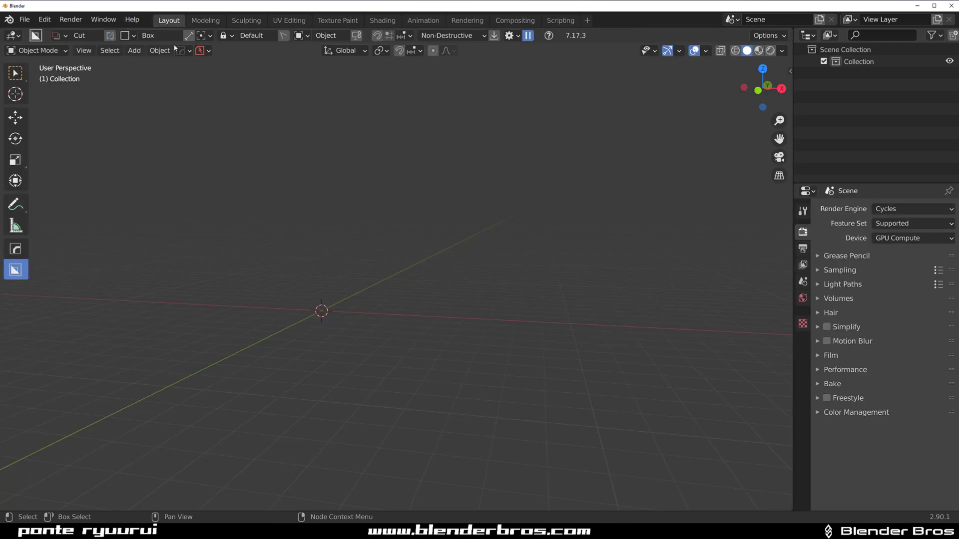
Split off a Shader Editor below the viewport to view the World node tree, then merge it back.
left_click_drag(774, 510, 225, 363)
left_click(12, 370)
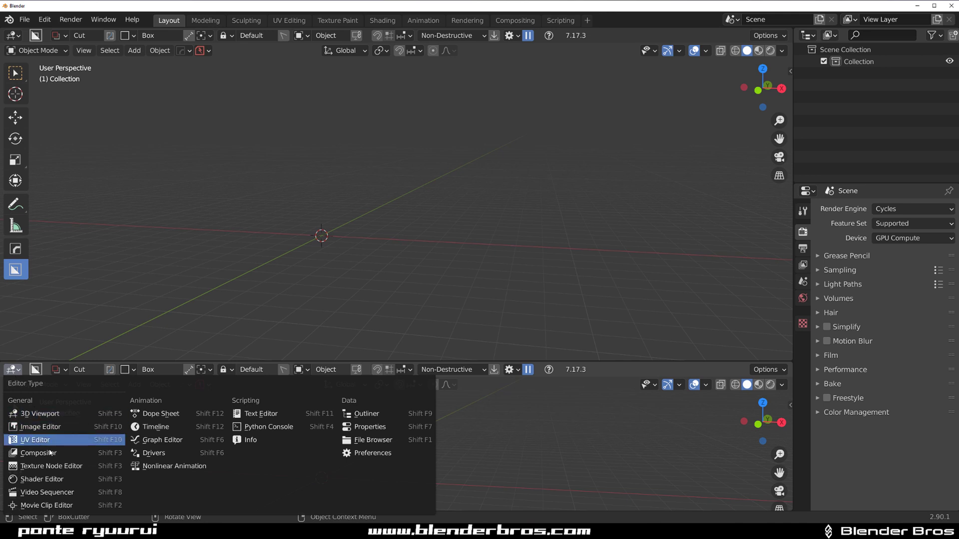
left_click(42, 479)
left_click(52, 370)
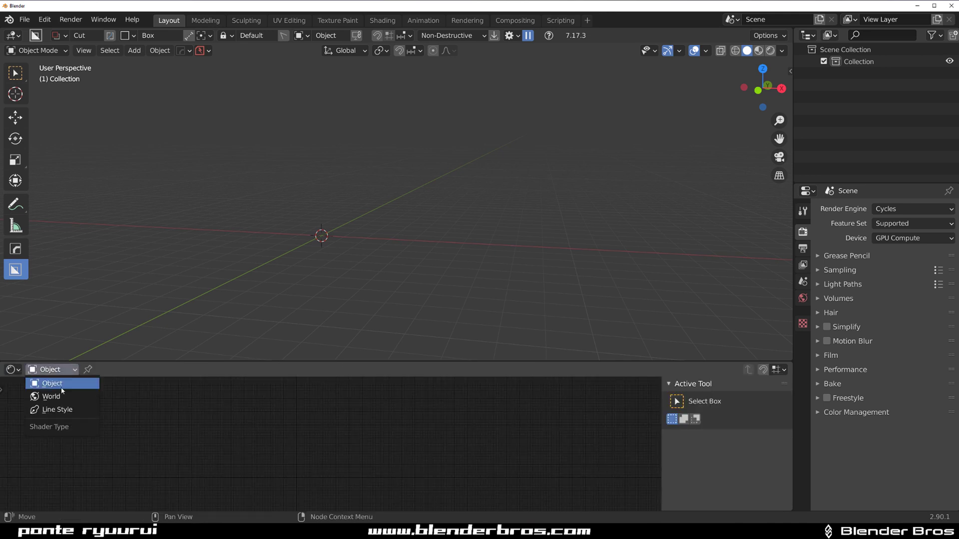
left_click(50, 399)
scroll(200, 444, "up", 3)
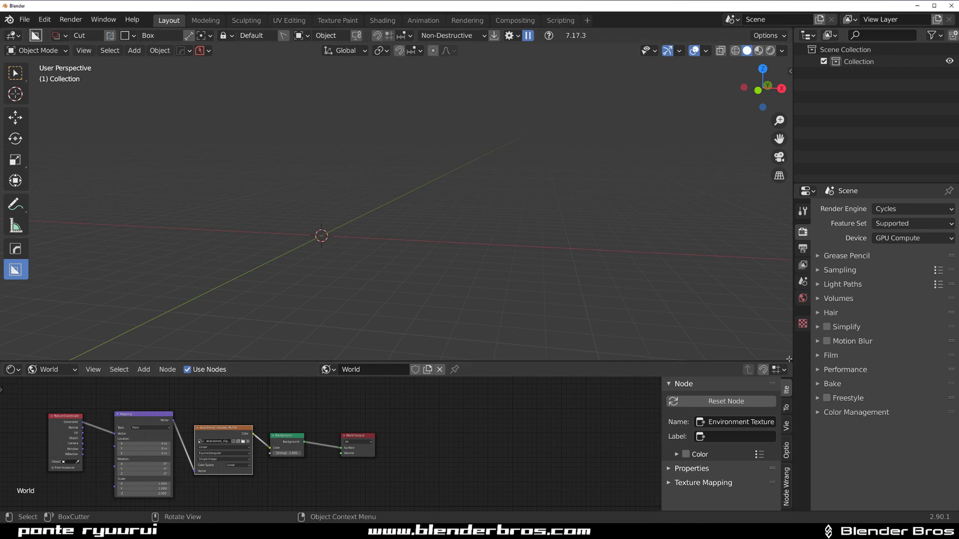
left_click_drag(782, 359, 784, 390)
Review the render engine, Dimensions and Output settings in the Render and Output properties.
left_click(890, 209)
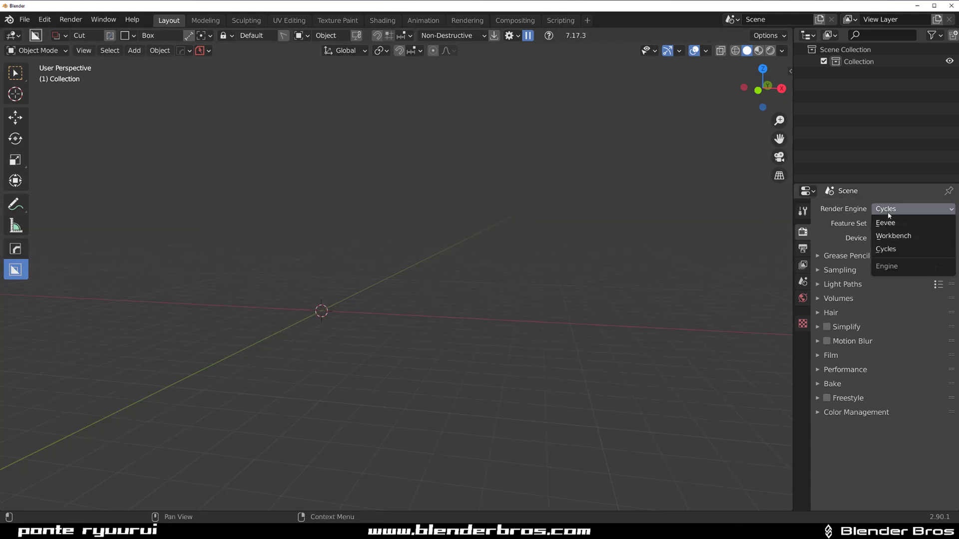
left_click(818, 256)
left_click(802, 248)
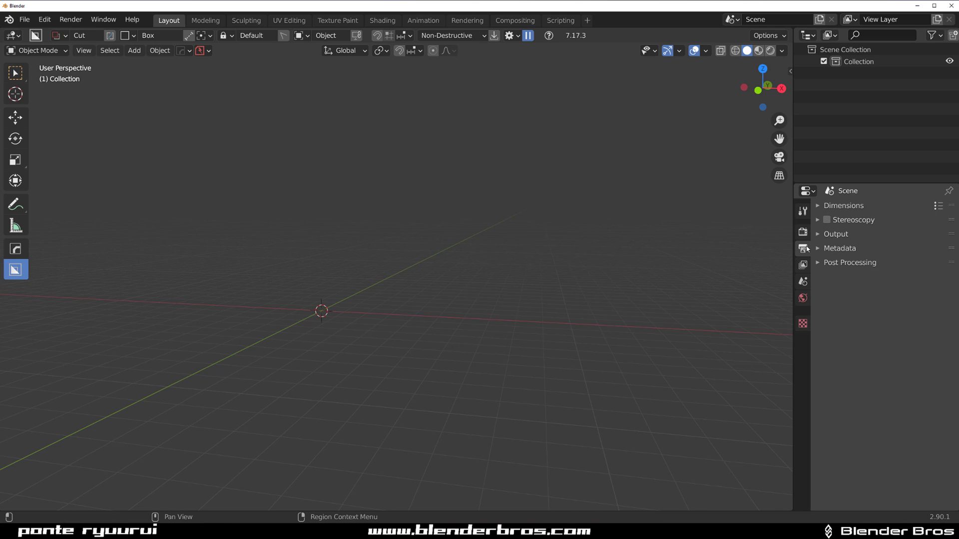
left_click(820, 206)
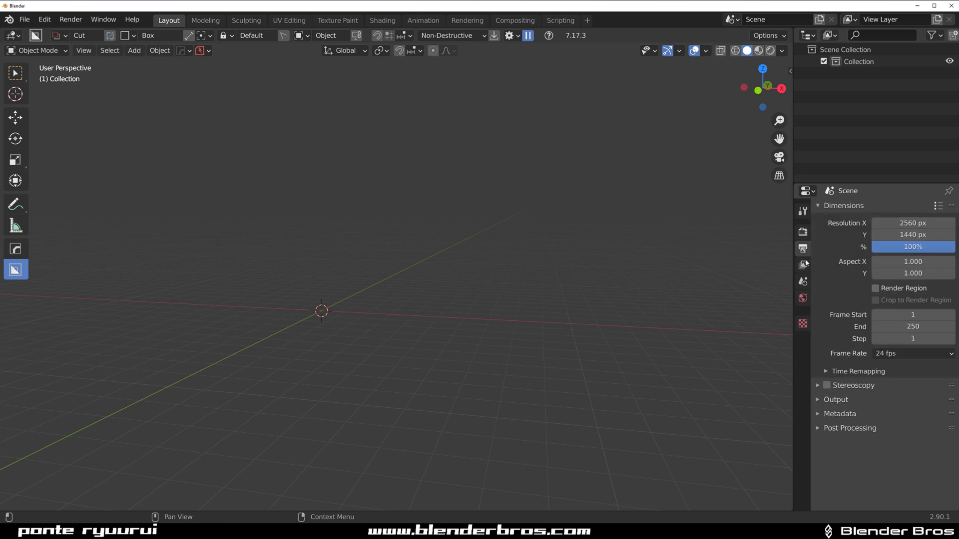
left_click(803, 232)
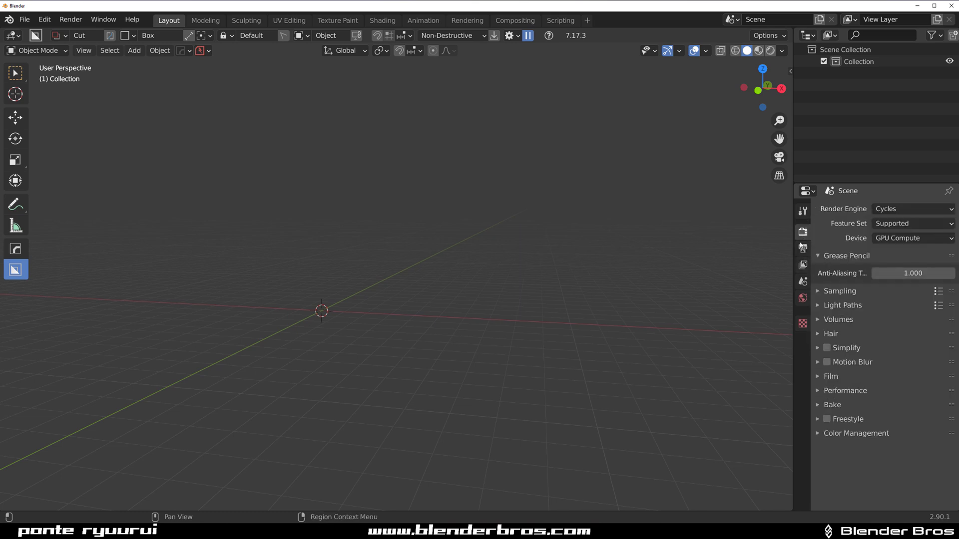
left_click(803, 248)
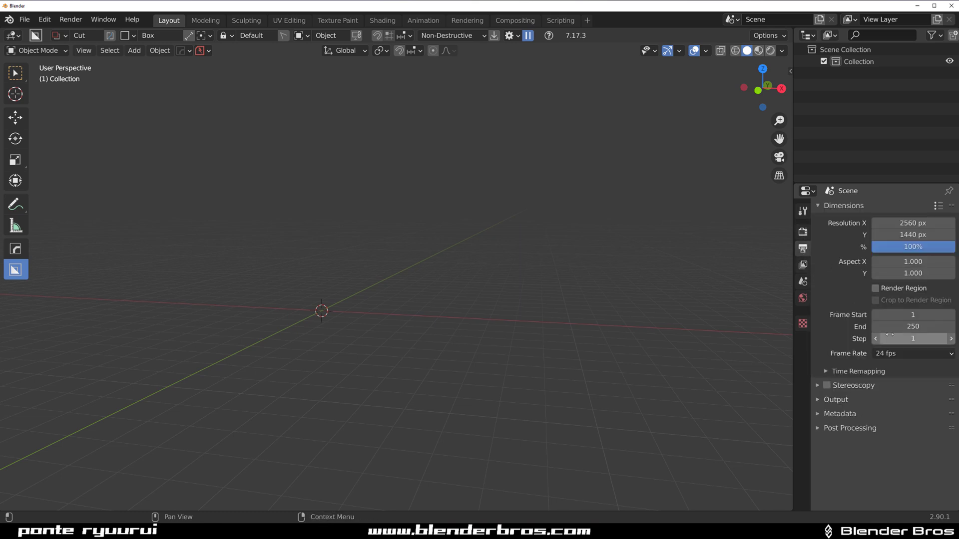
left_click(820, 401)
scroll(874, 430, "down", 3)
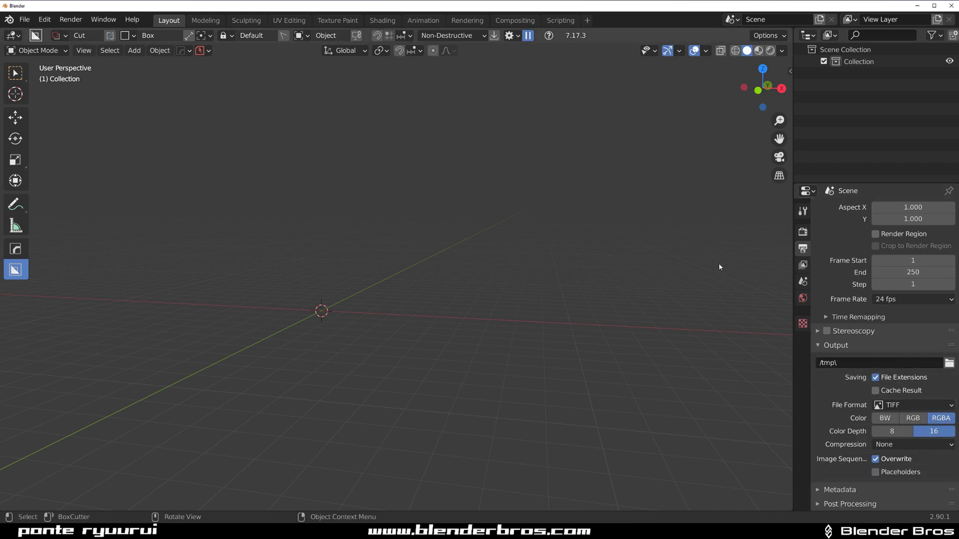
left_click(803, 232)
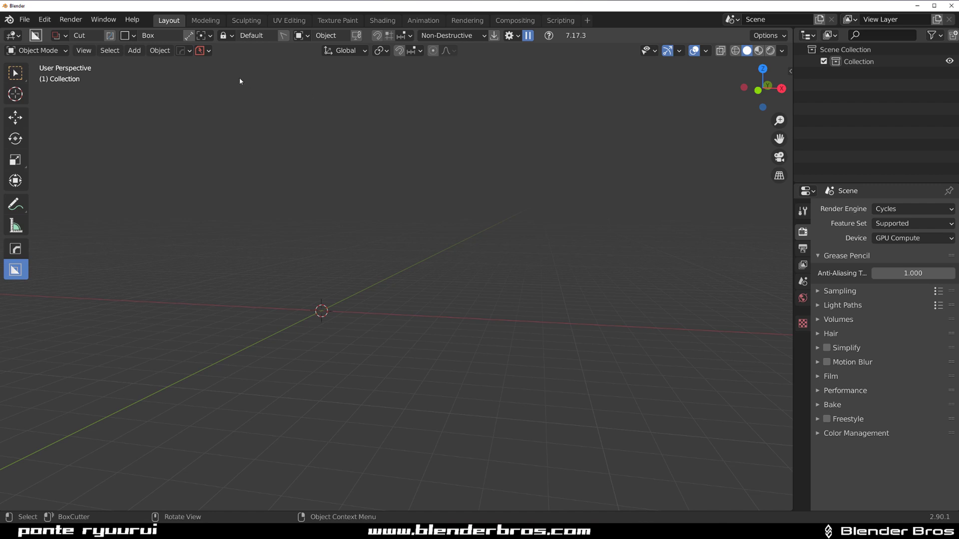
Turn on Boxcutter Notifications in the Hard Ops Opt-in settings.
left_click(200, 51)
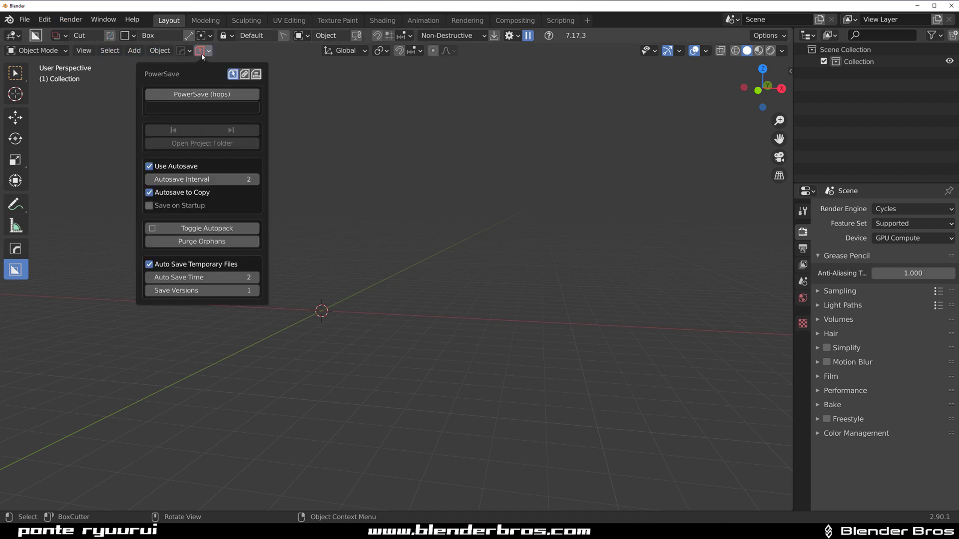
left_click(181, 49)
left_click(183, 76)
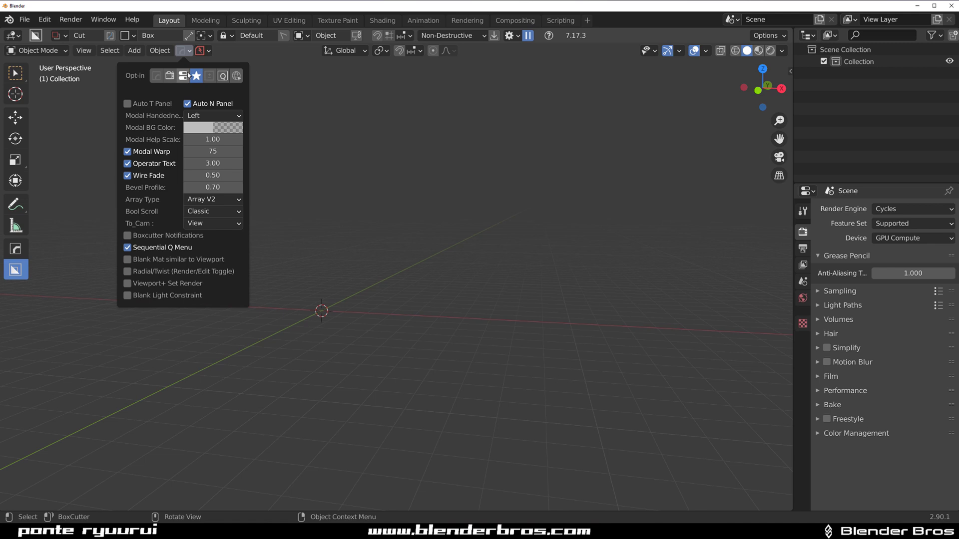
left_click(156, 236)
Enable RMB Cancel Ngon and Preserve RMB in BoxCutter's Input options.
left_click(509, 36)
left_click(455, 78)
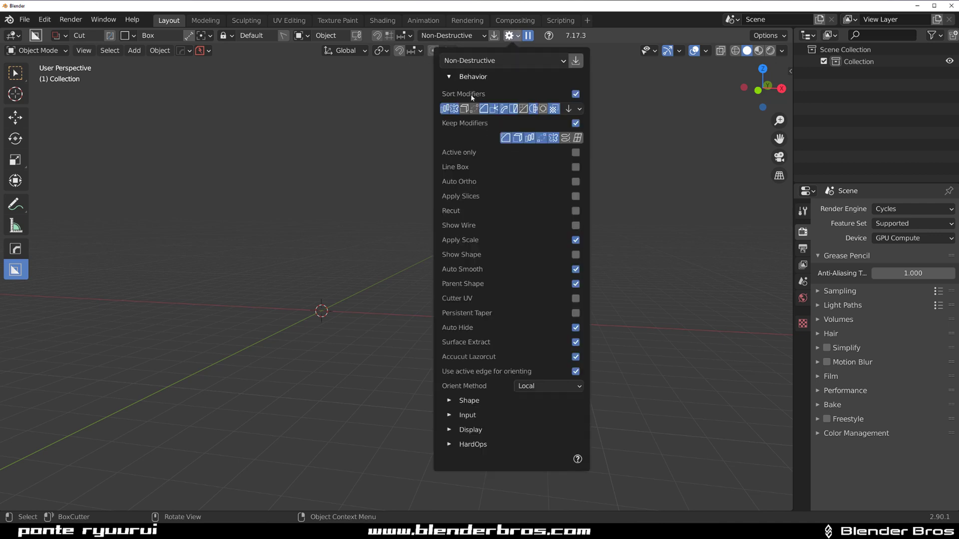
left_click(461, 77)
left_click(466, 106)
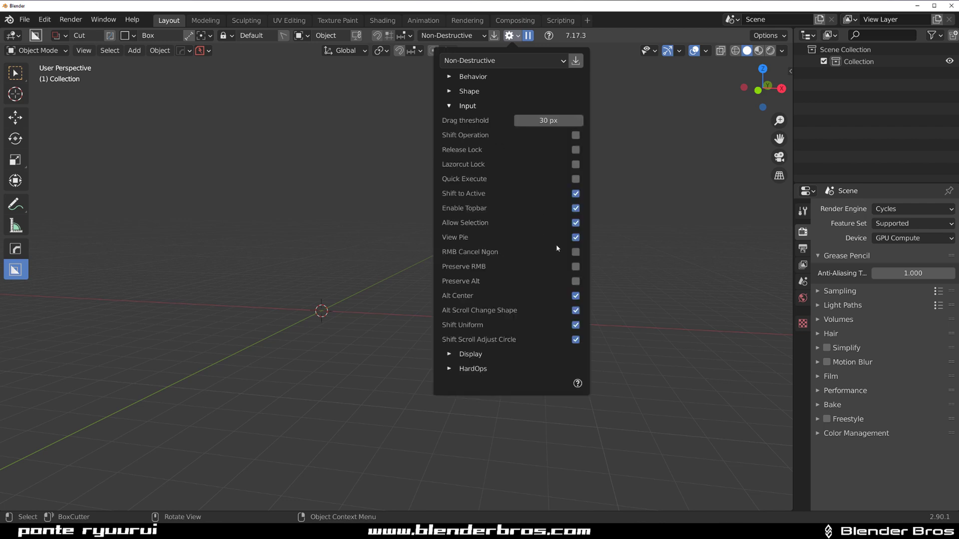
left_click_drag(576, 252, 575, 267)
left_click(453, 77)
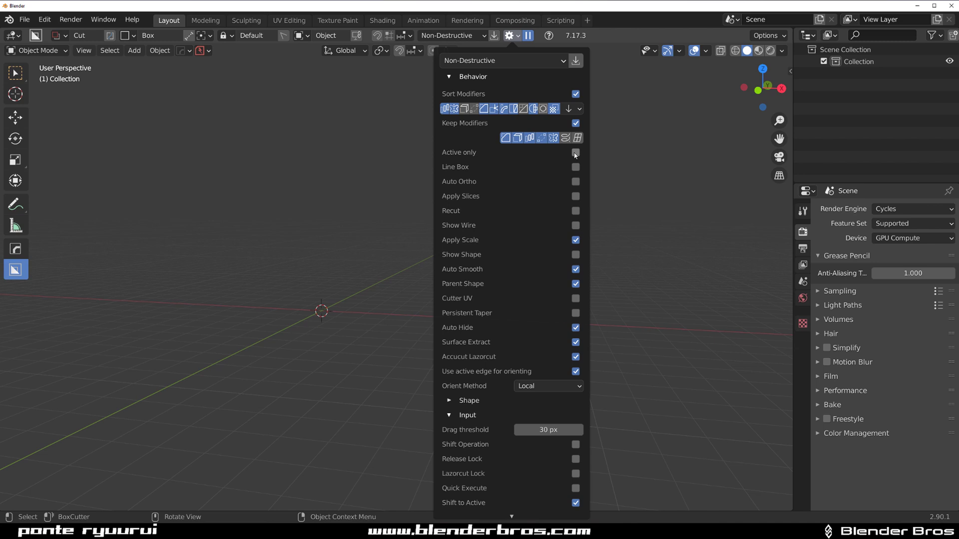
Load Blender's factory settings from File > Defaults and confirm.
left_click(24, 19)
mouse_move(76, 241)
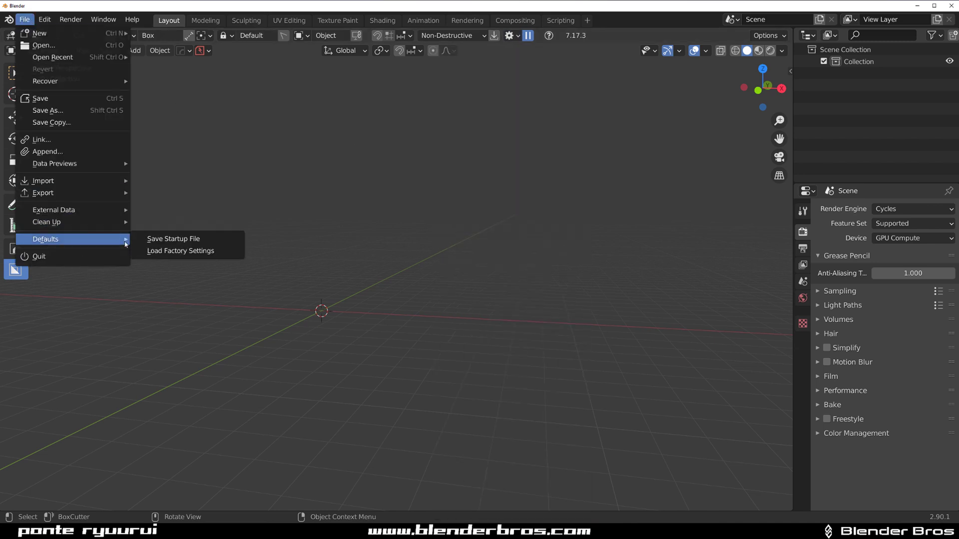
left_click(172, 250)
left_click(169, 248)
Save the current setup as the startup file and confirm.
left_click(29, 17)
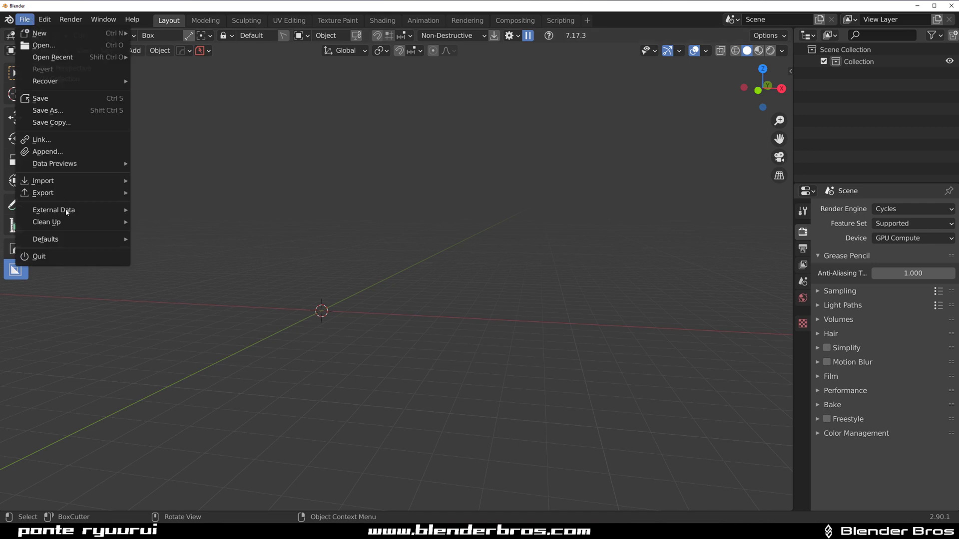
left_click(174, 240)
left_click(174, 240)
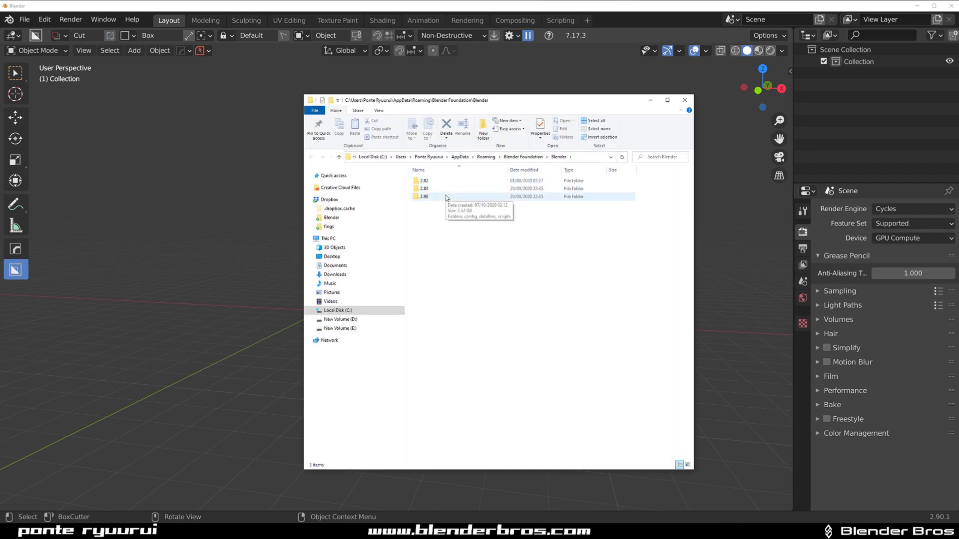
left_click(446, 197)
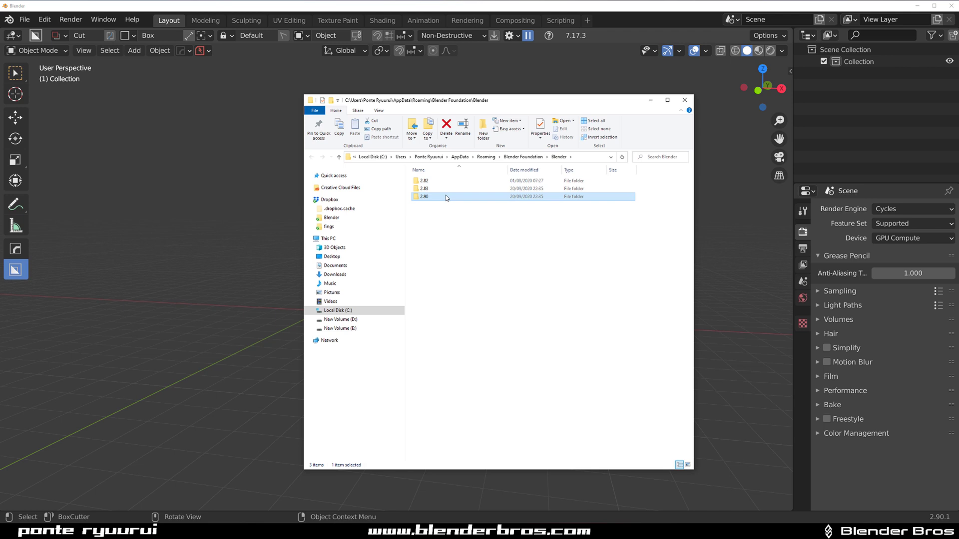
double_click(446, 197)
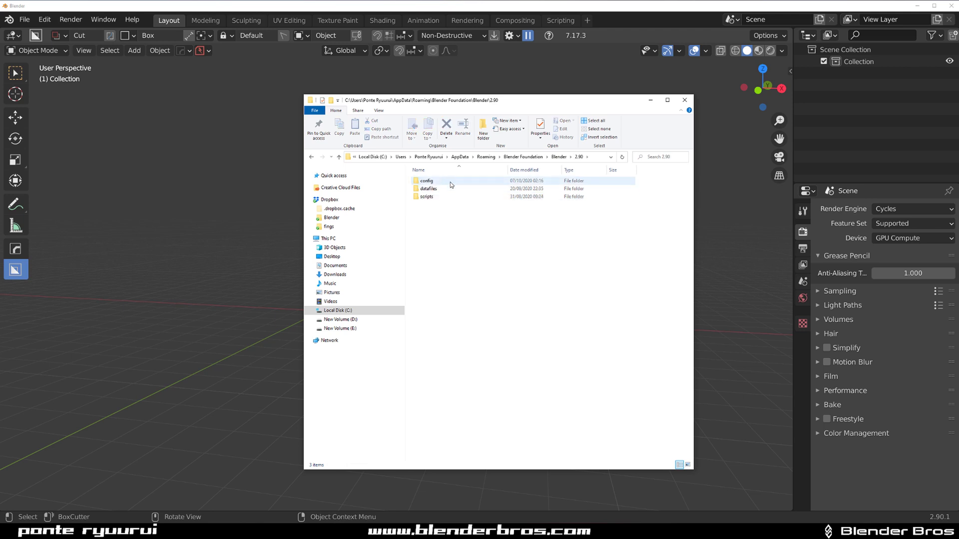
left_click(685, 100)
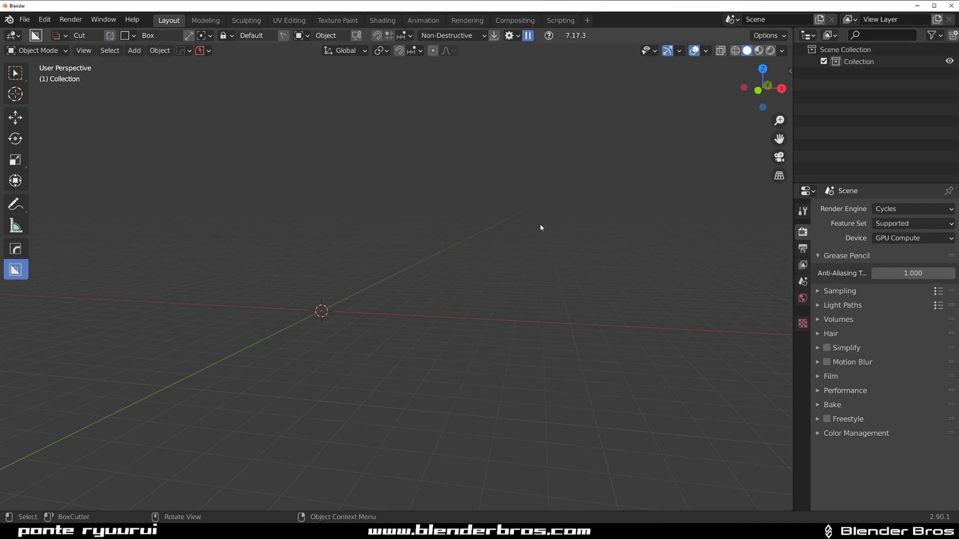
From the PowerSave sidebar tab, delete the old prefs.powerbackup and save a fresh preferences backup.
key("n")
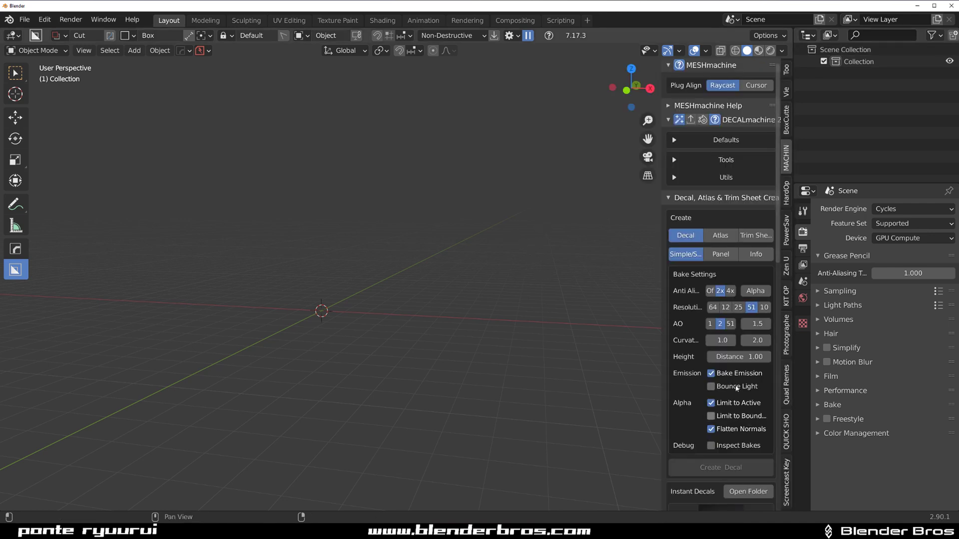
left_click(791, 233)
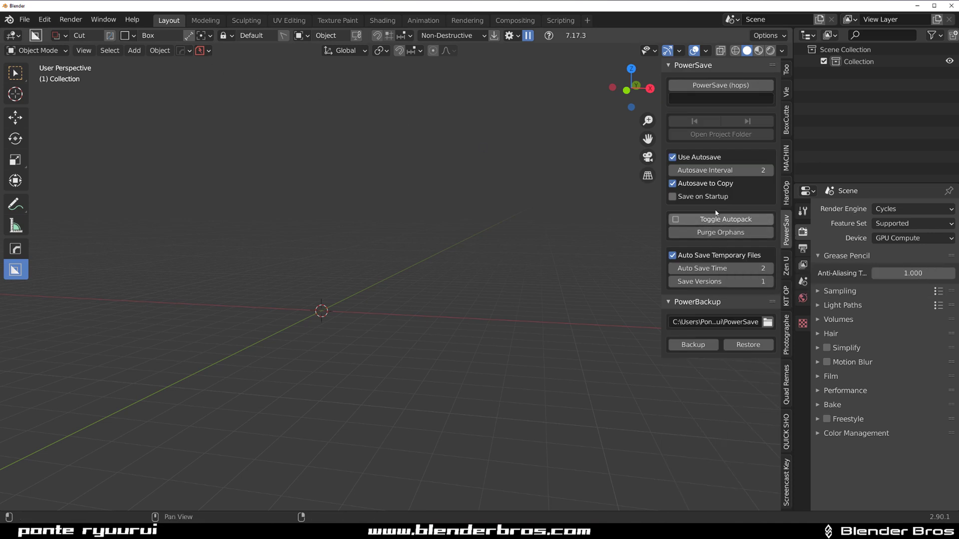
left_click(703, 346)
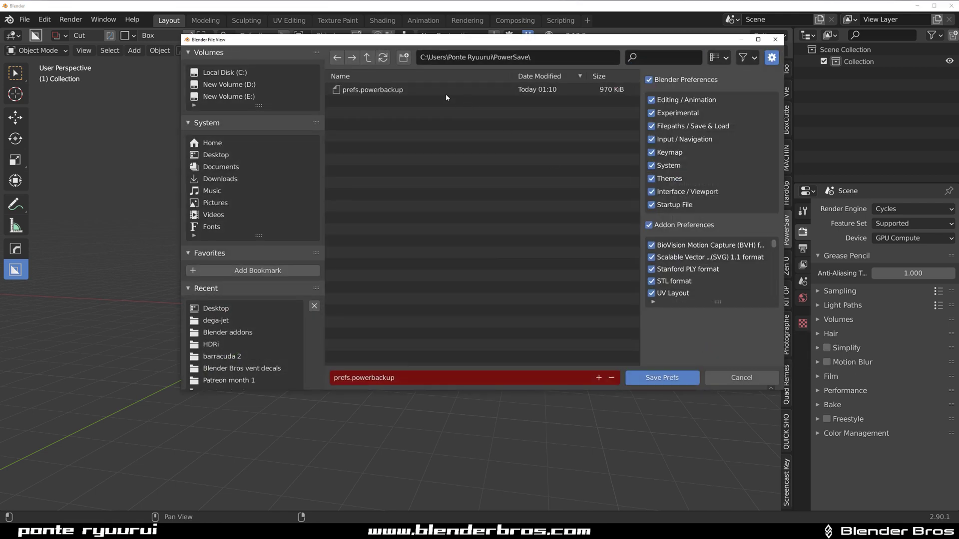
left_click(446, 92)
key("Delete")
left_click(442, 92)
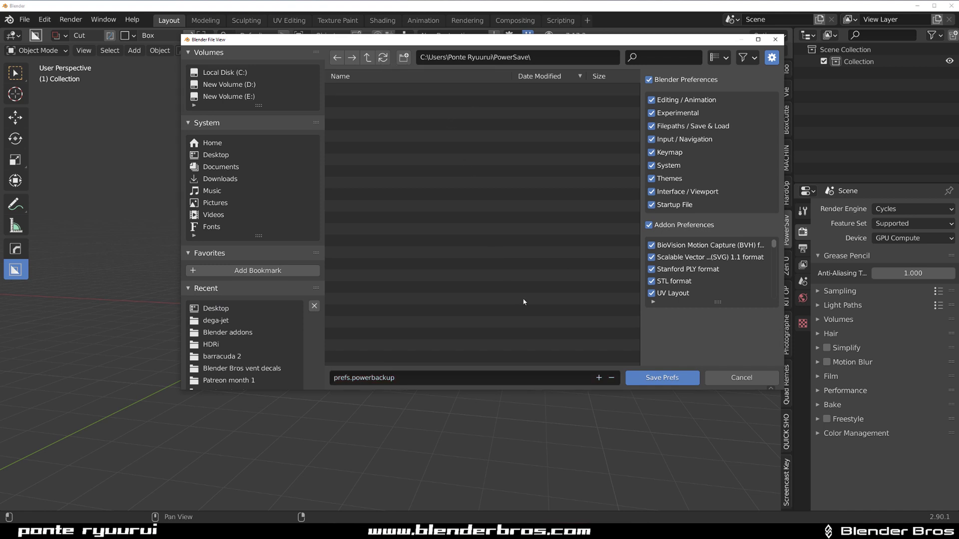
left_click(663, 378)
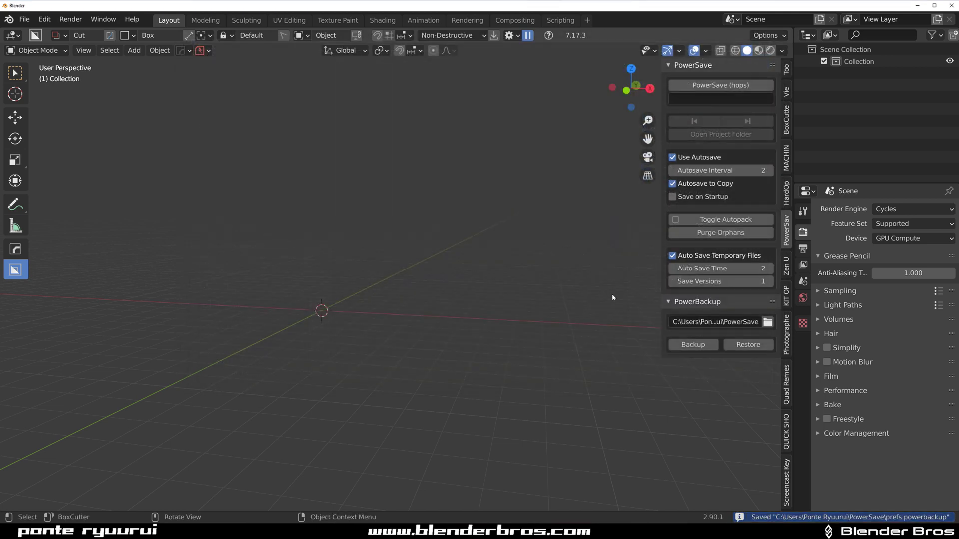
key("n")
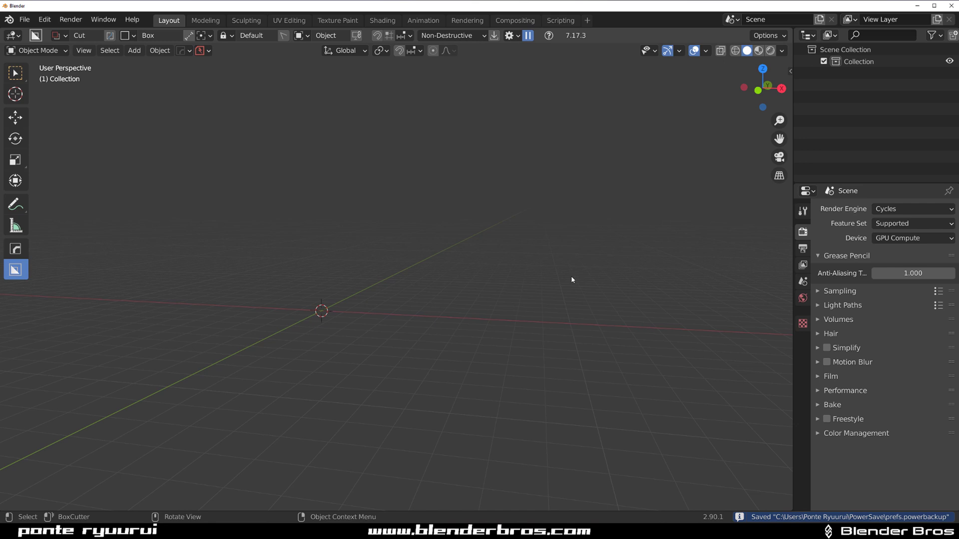
Choose File > Defaults > Load Factory Settings and confirm the reset in the popup.
left_click(24, 19)
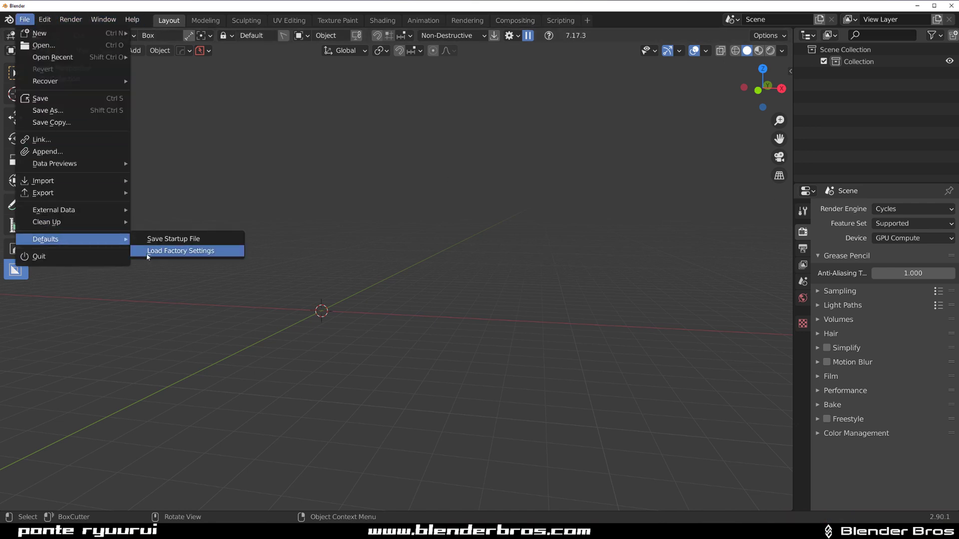
left_click(202, 265)
left_click(24, 19)
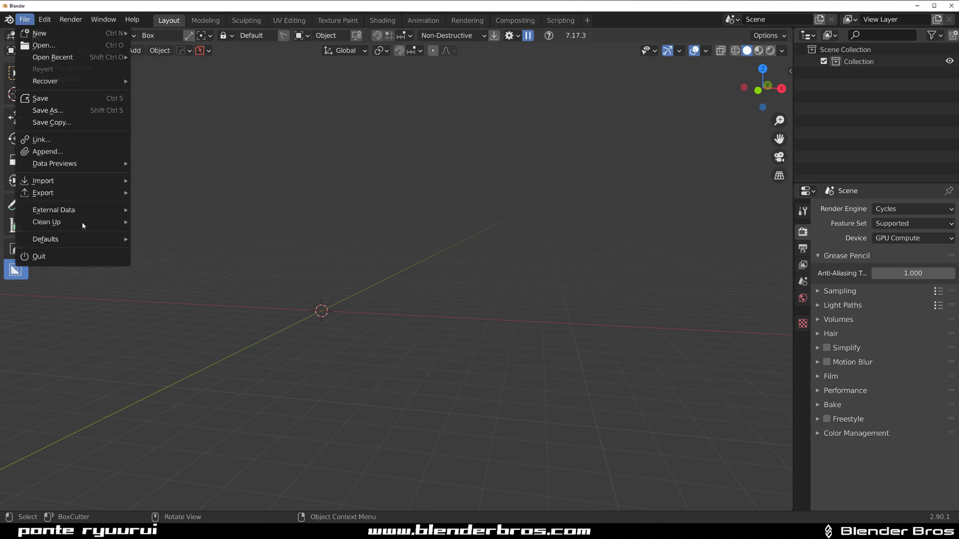
mouse_move(75, 239)
left_click(164, 246)
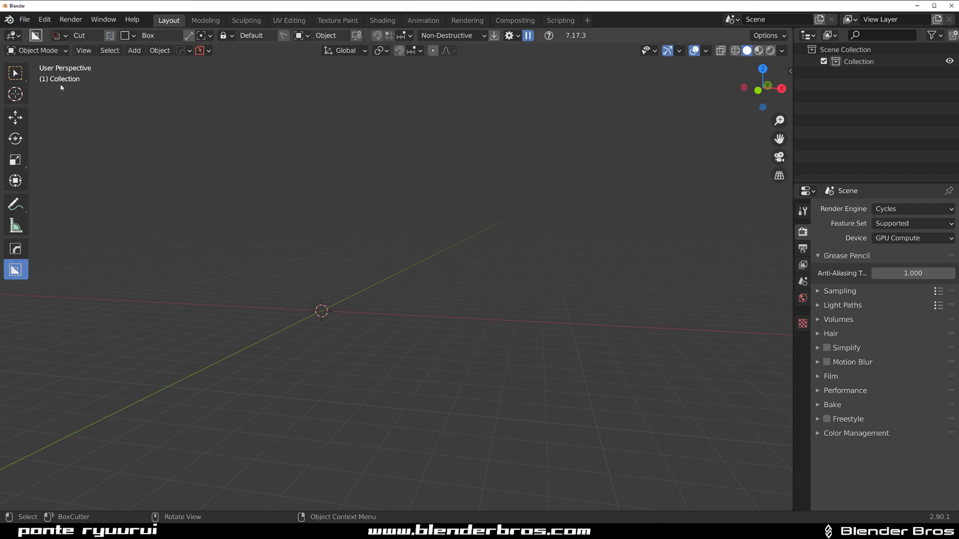
left_click(24, 19)
left_click(164, 250)
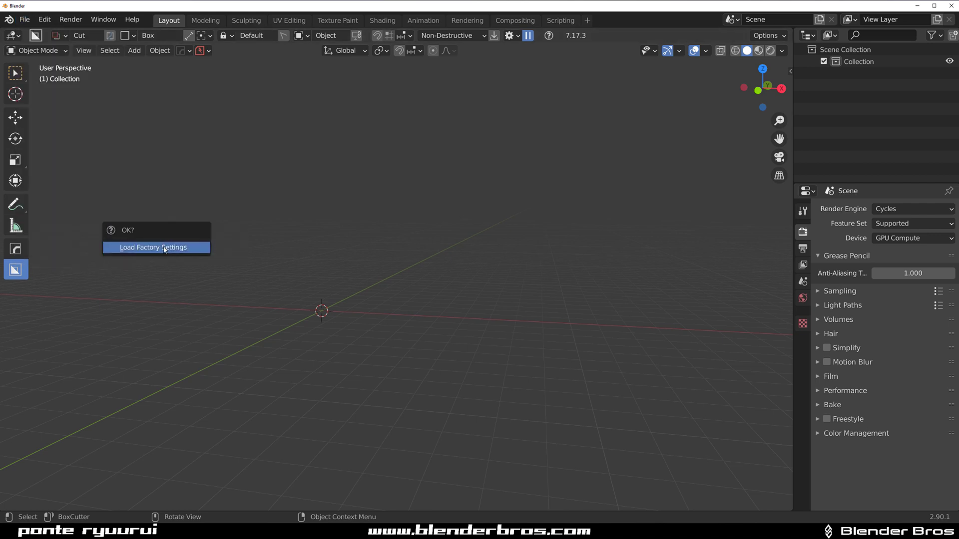
left_click(167, 248)
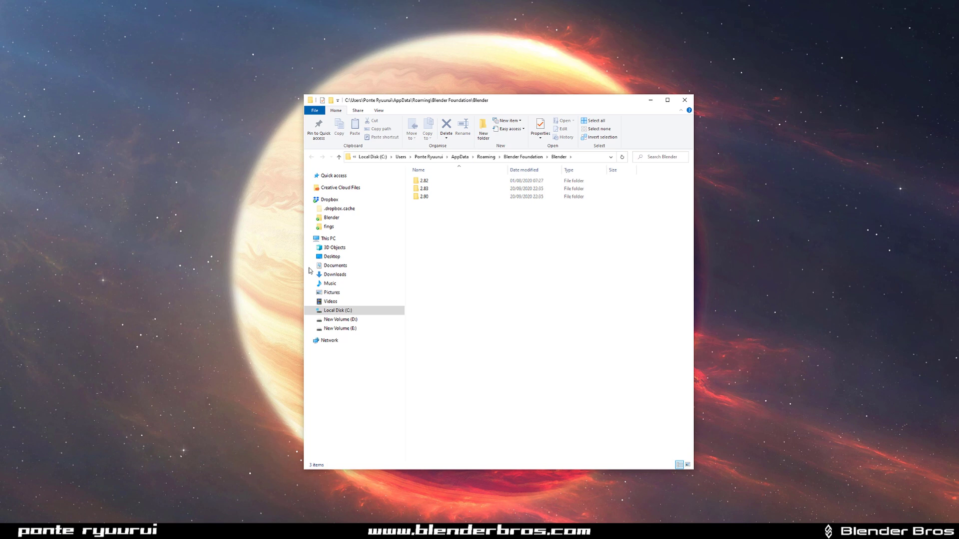
Delete the 2.90 folder from AppData\Roaming\Blender Foundation\Blender.
left_click(448, 196)
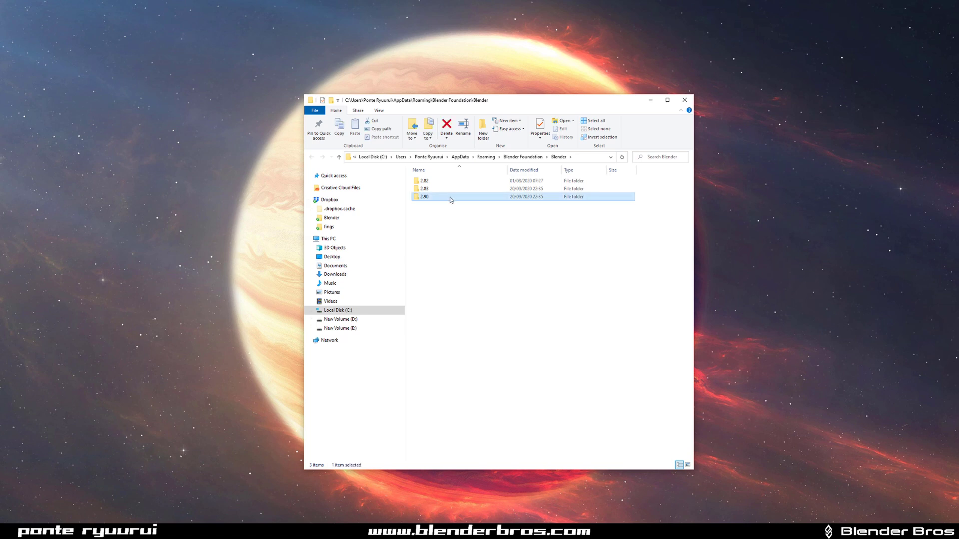
key("Delete")
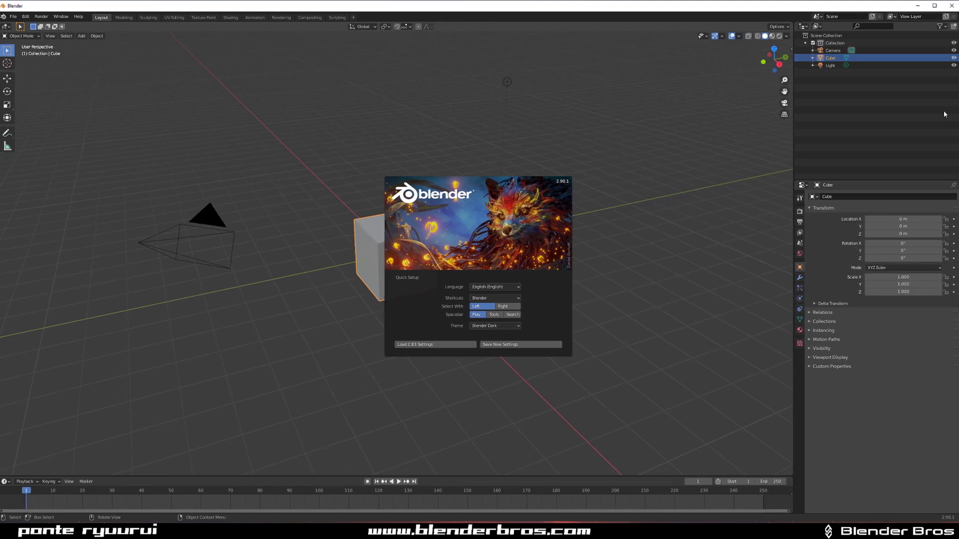
Set the interface Resolution Scale to 1.5 in Preferences.
left_click(27, 16)
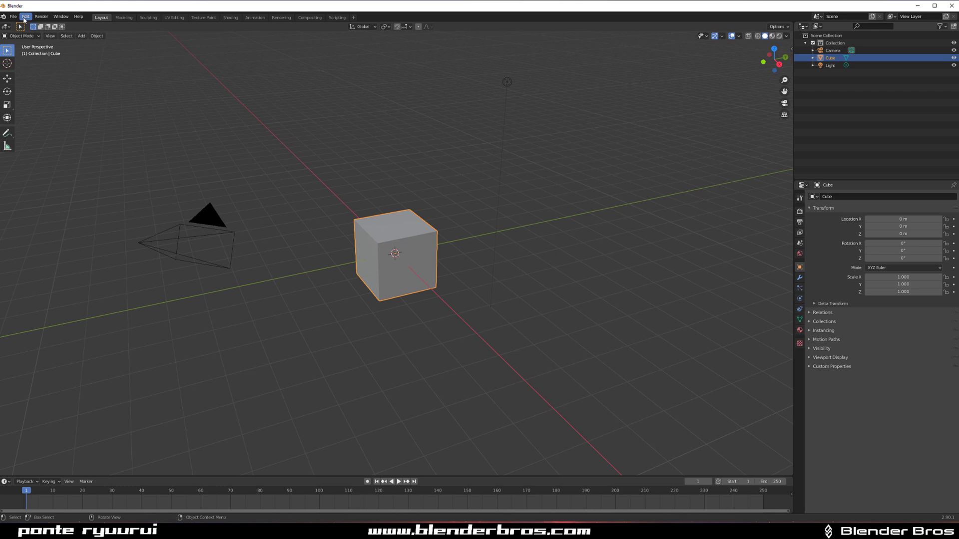
left_click(25, 17)
left_click(55, 128)
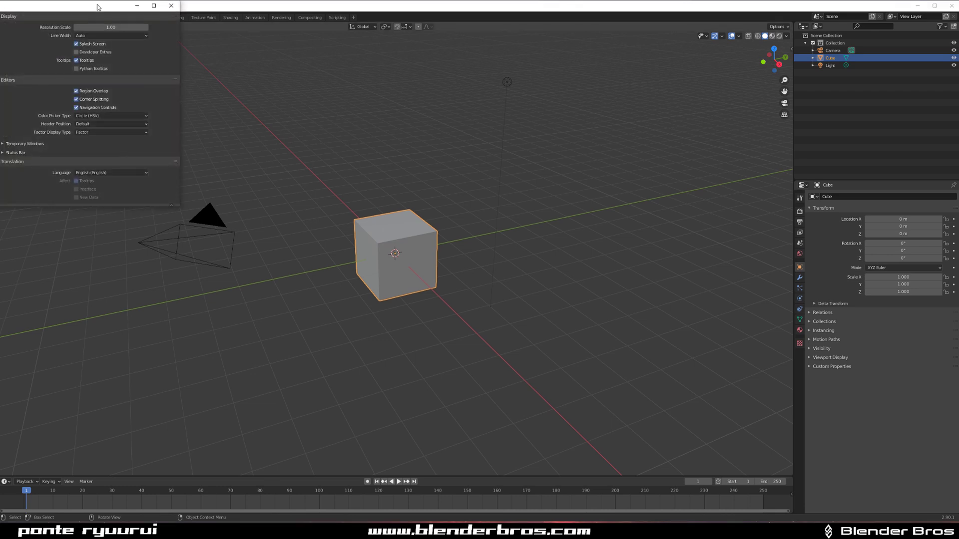
left_click(235, 87)
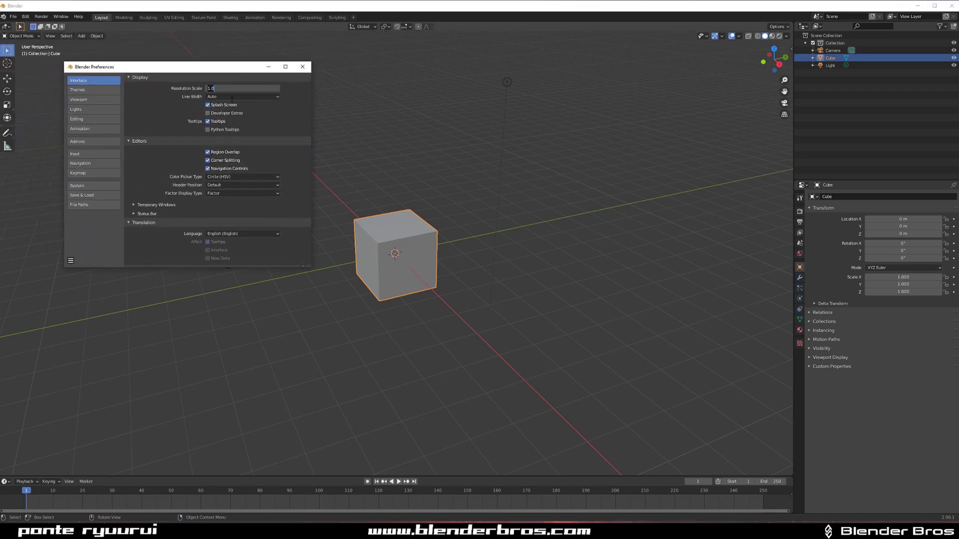
type("1.5")
key("Return")
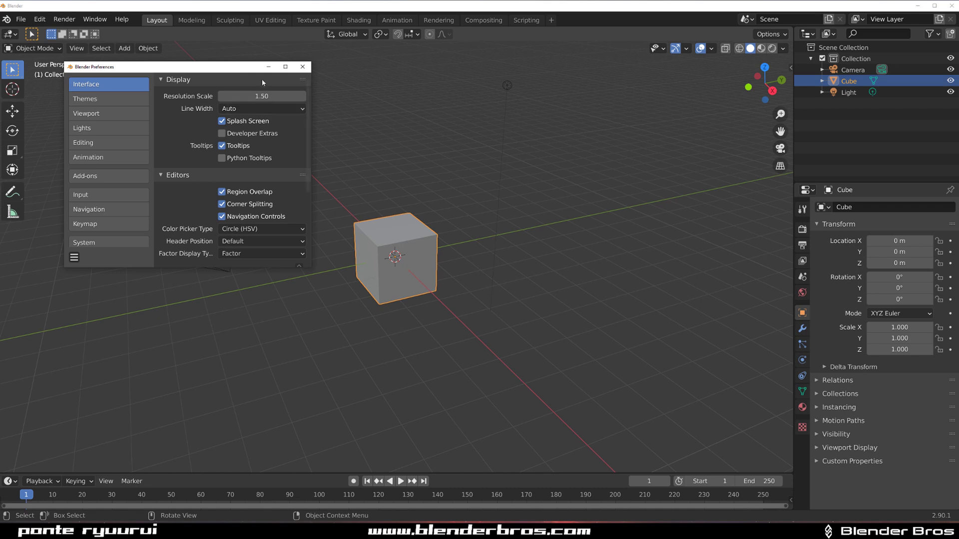
left_click(302, 67)
Reopen Preferences, go to Add-ons and start installing an add-on file.
left_click(48, 22)
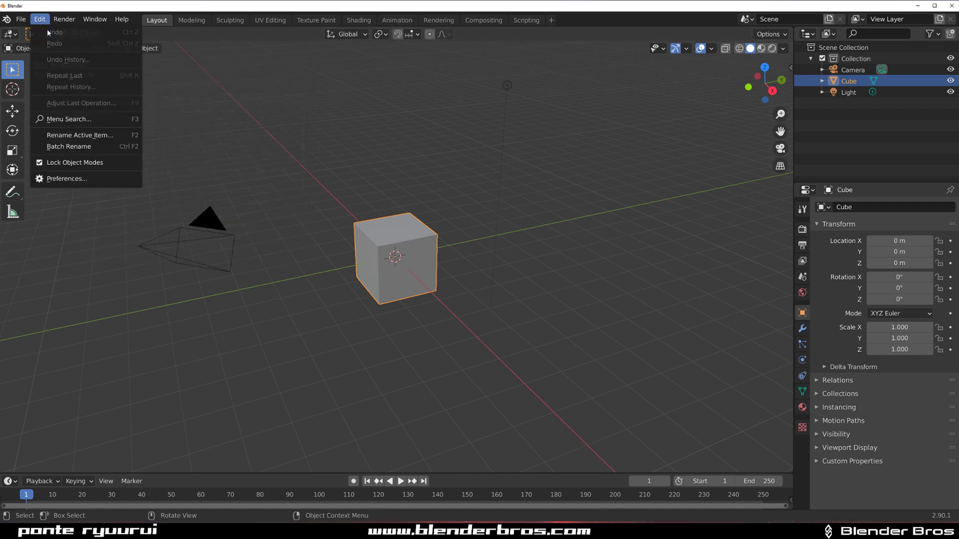
left_click(90, 179)
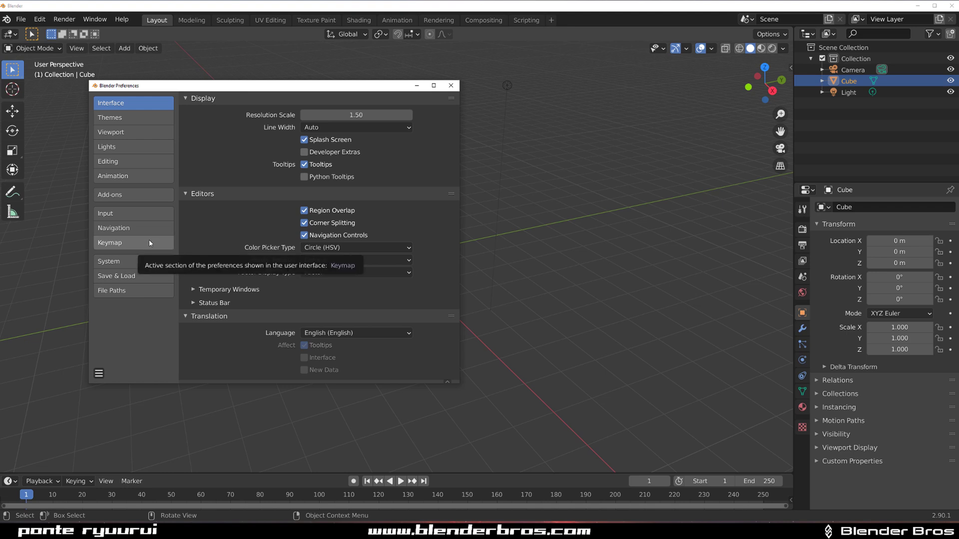
left_click(148, 244)
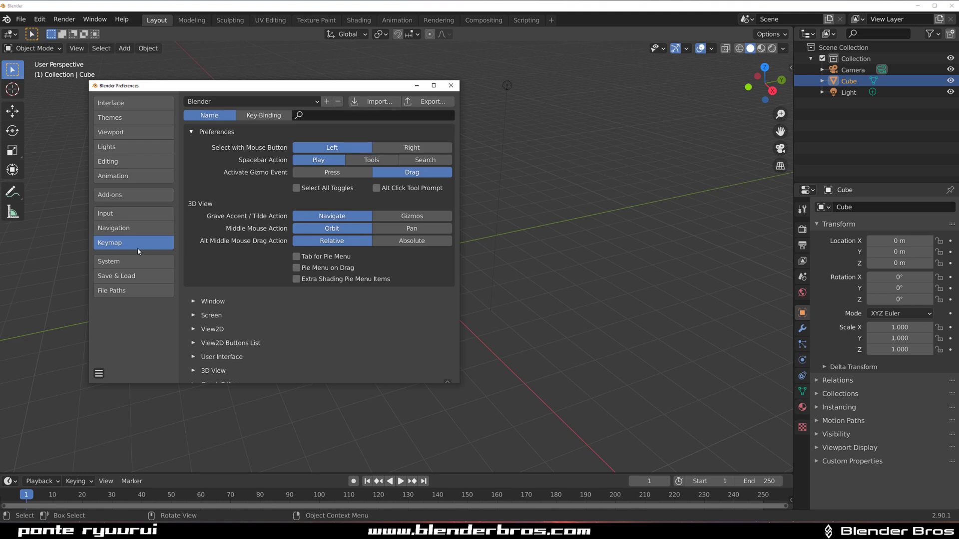
left_click(136, 195)
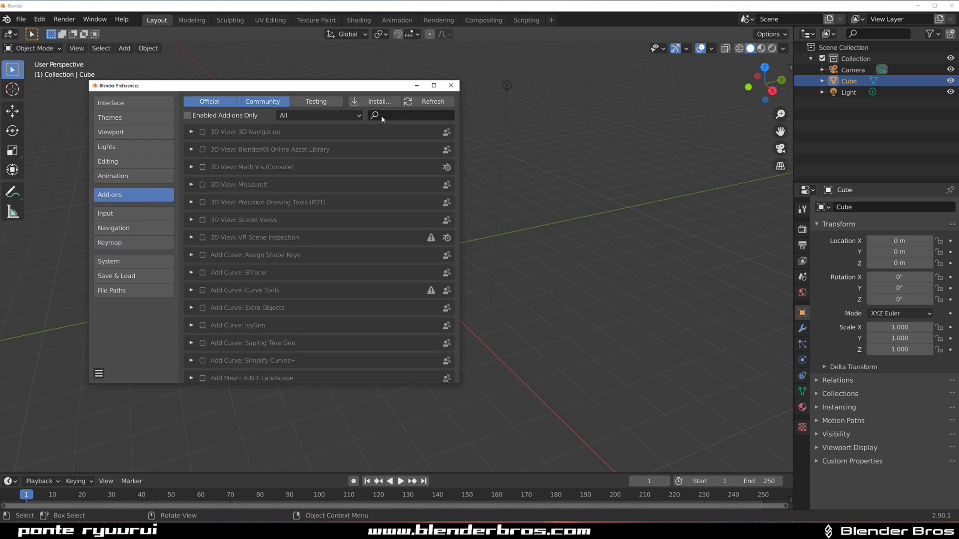
left_click(379, 102)
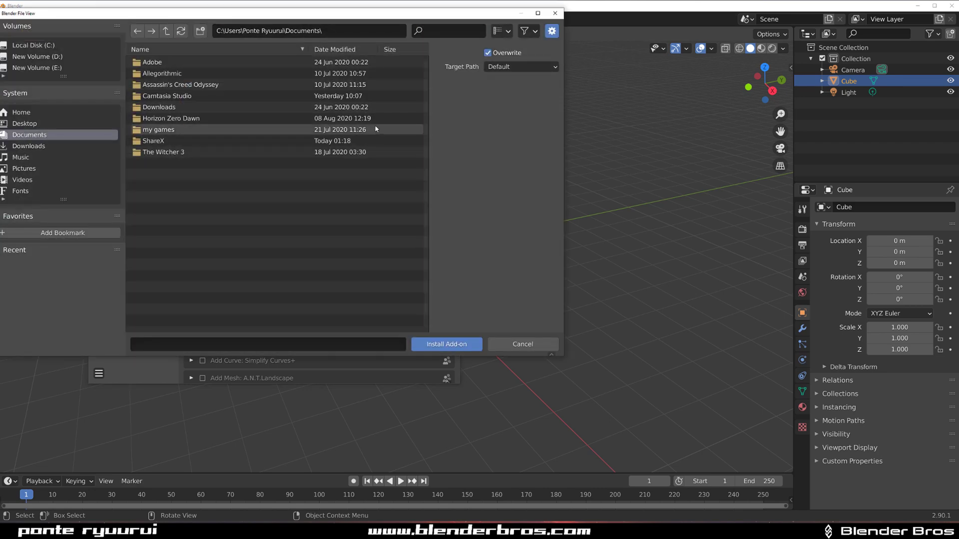
Install the HOps 00986_MercuryX_21 and BoxCutter 717_3 add-on zips from the Blender addons folder.
left_click(34, 123)
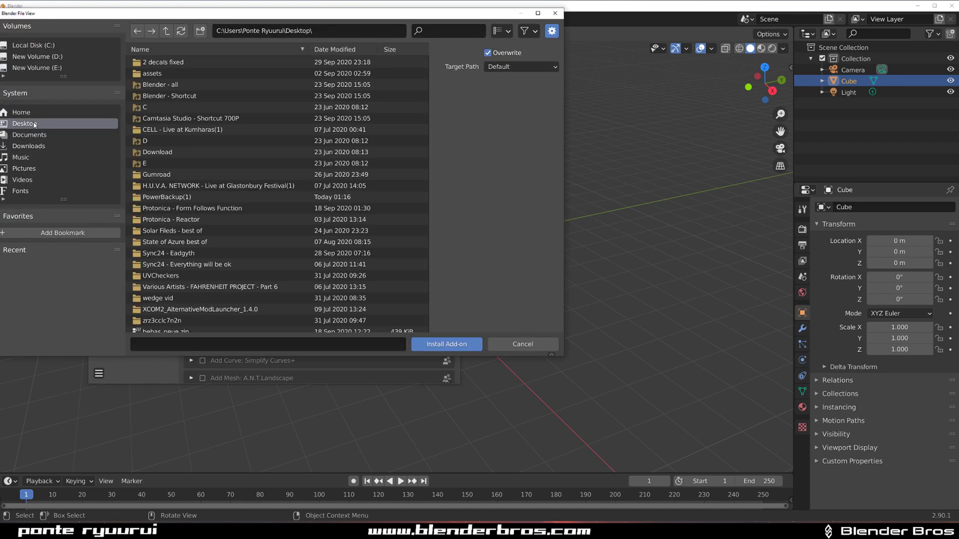
double_click(169, 85)
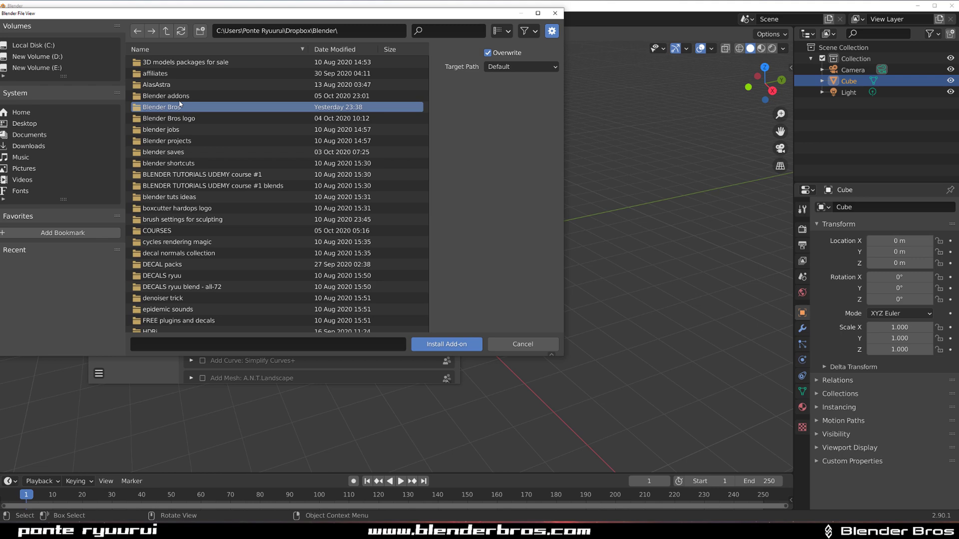
double_click(177, 96)
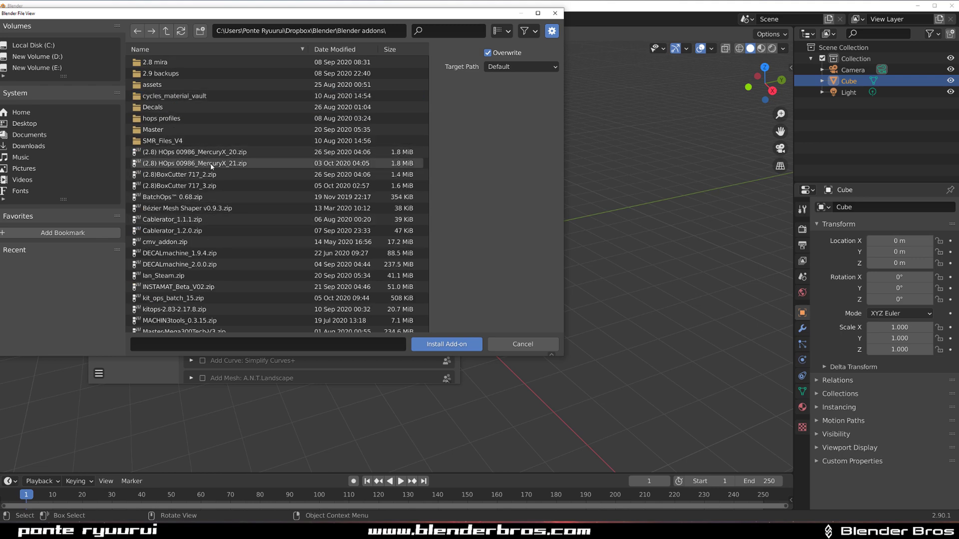
left_click(209, 163)
left_click(445, 344)
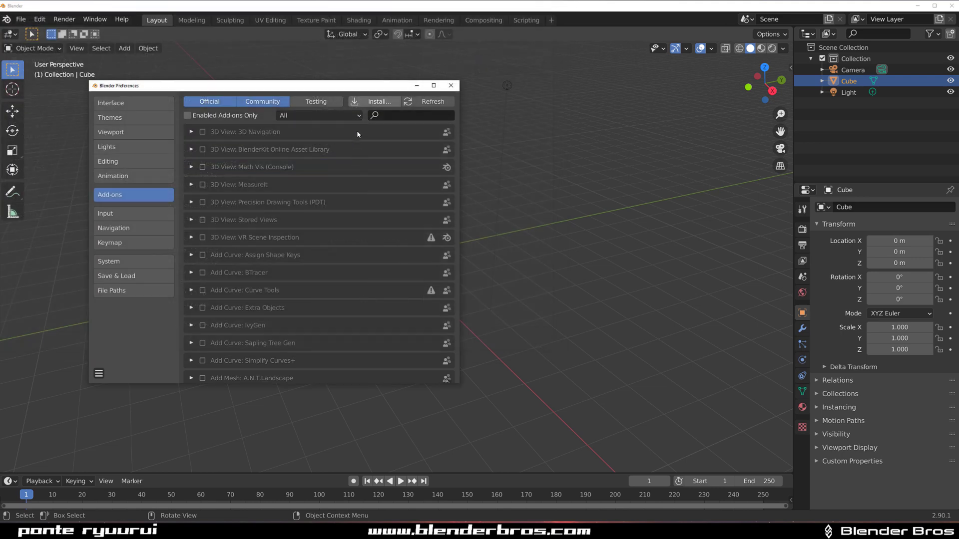
left_click(370, 101)
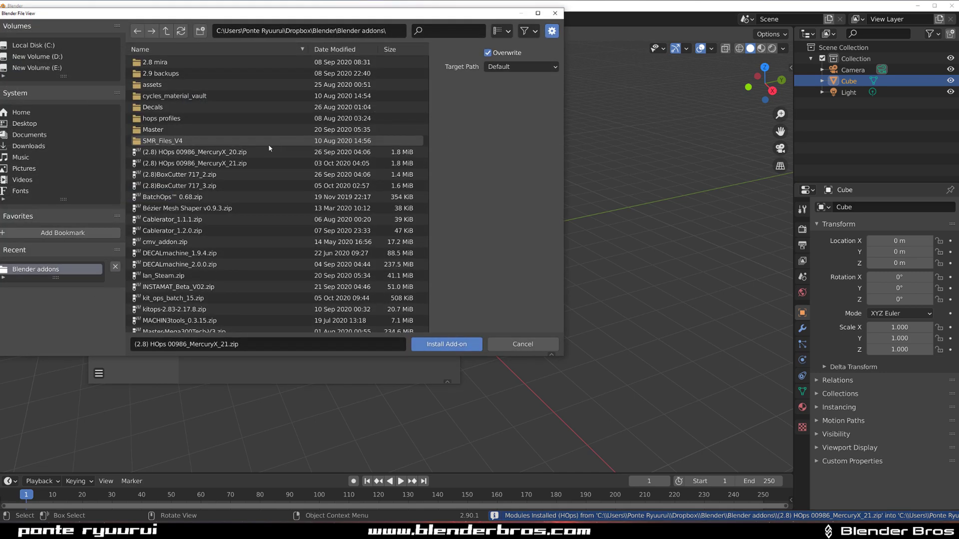
left_click(180, 186)
left_click(446, 344)
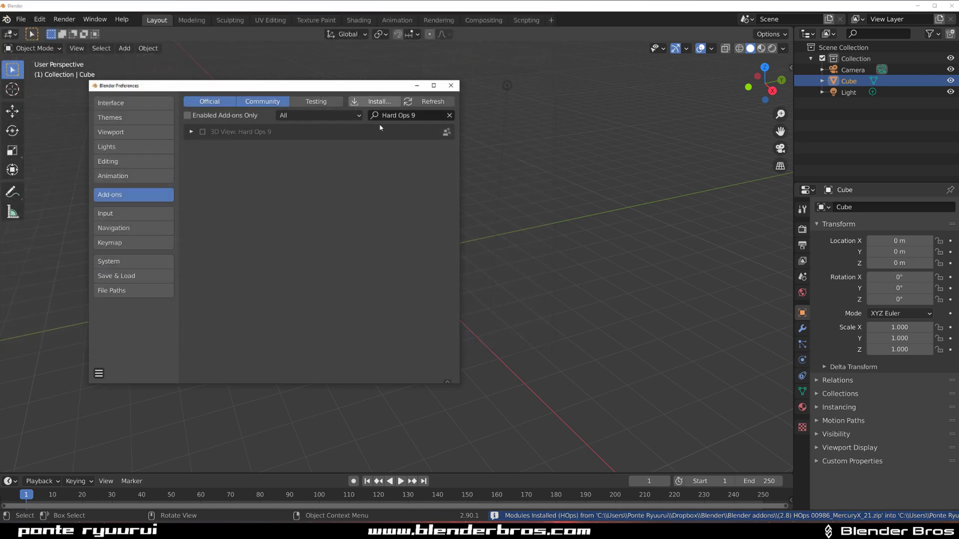
Install the DECALmachine_2.0.0 add-on zip.
left_click(387, 104)
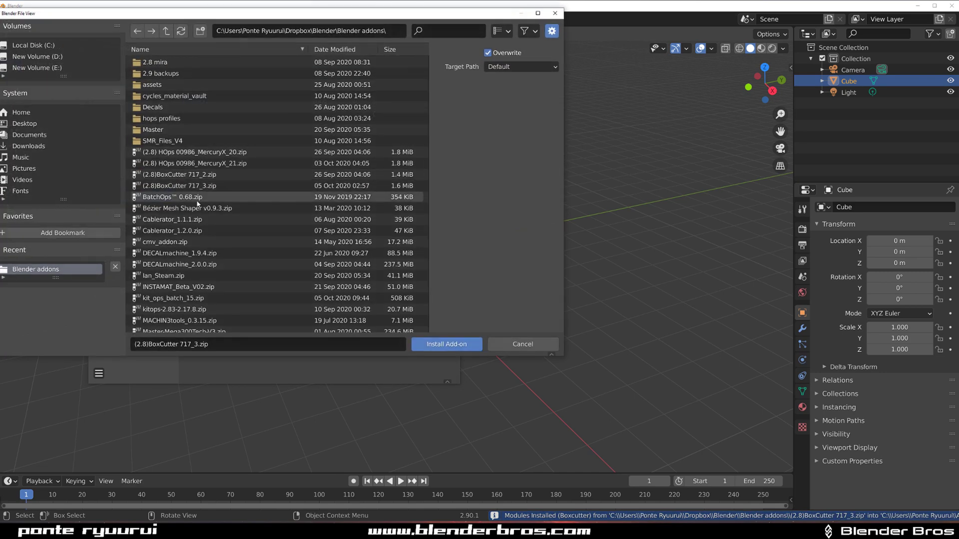
scroll(188, 258, "down", 2)
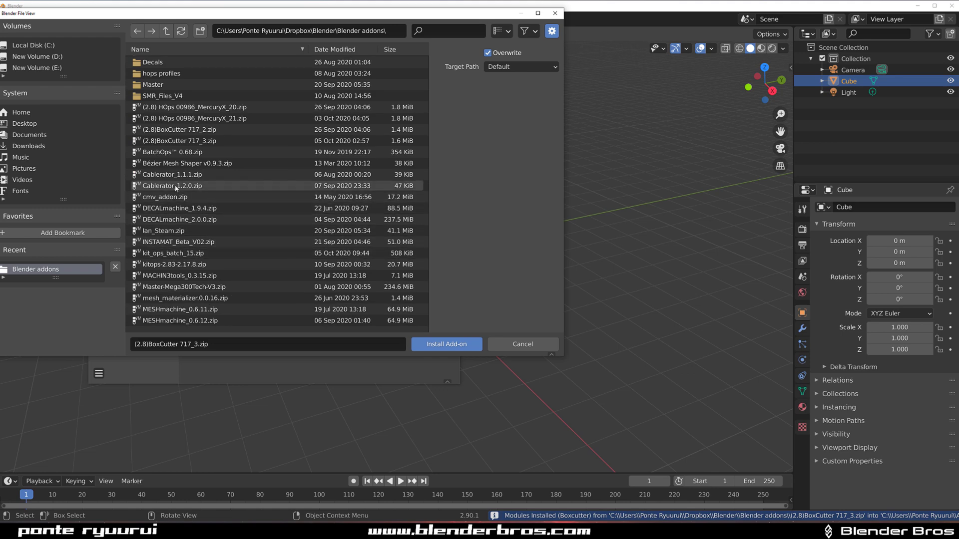
scroll(182, 201, "down", 2)
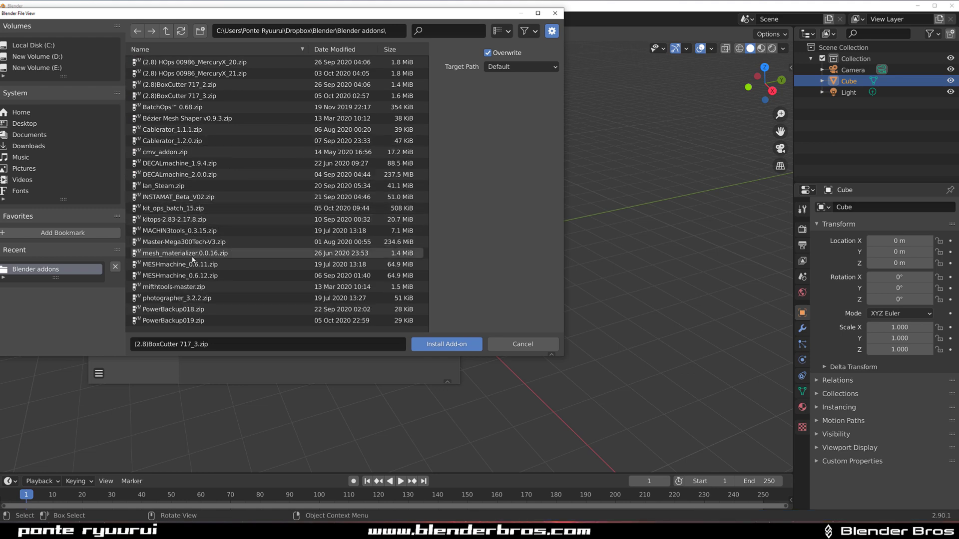
scroll(190, 260, "down", 1)
scroll(190, 260, "down", 1)
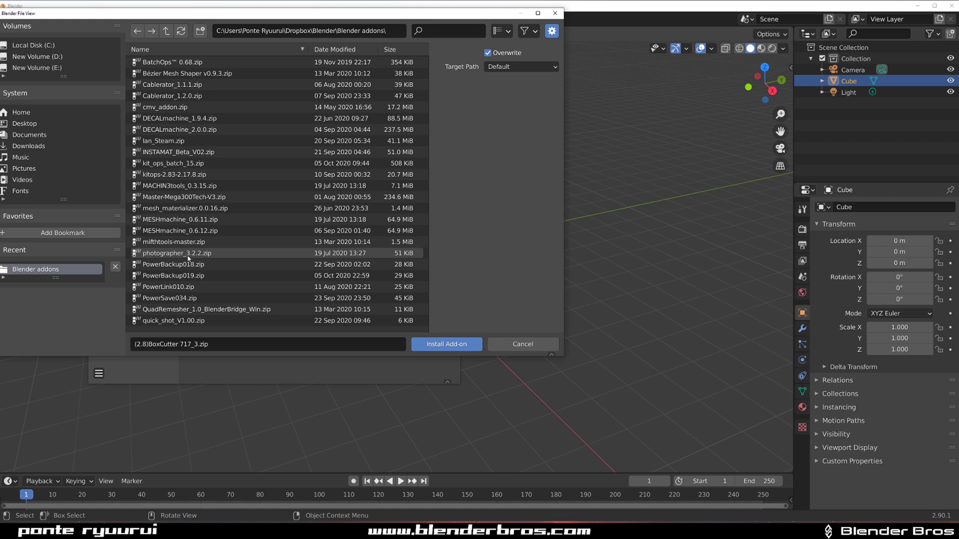
scroll(205, 255, "up", 1)
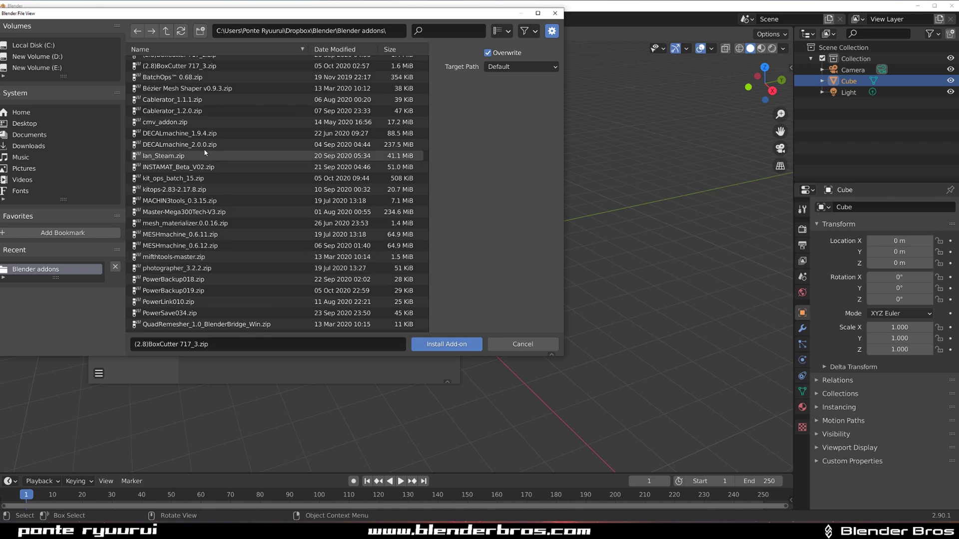
double_click(228, 145)
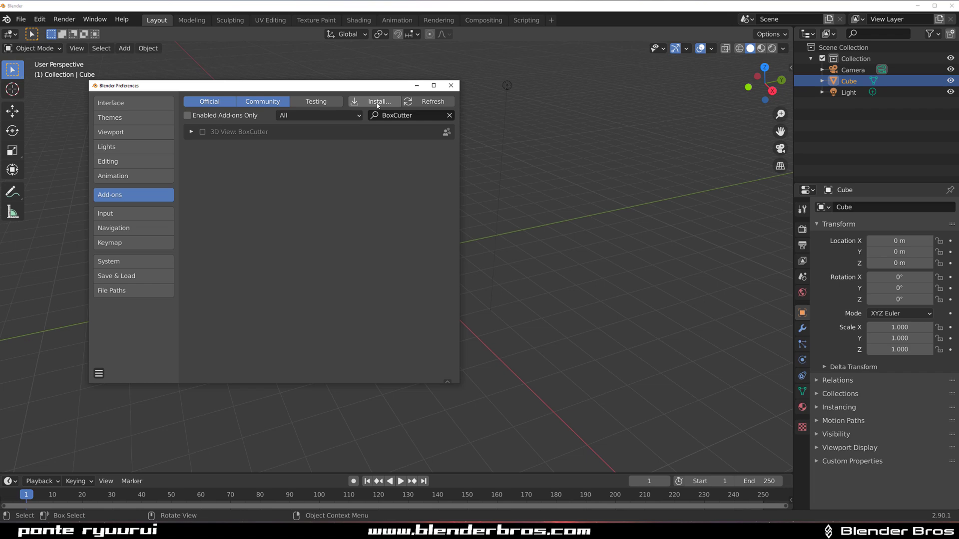
Open the installer again and scroll through the add-on zips in the addons folder.
left_click(378, 102)
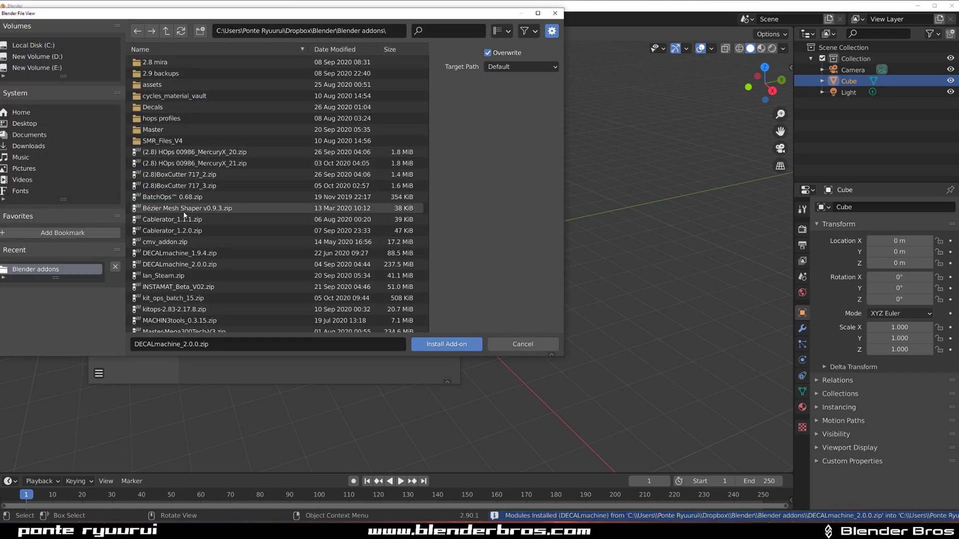
scroll(185, 220, "down", 2)
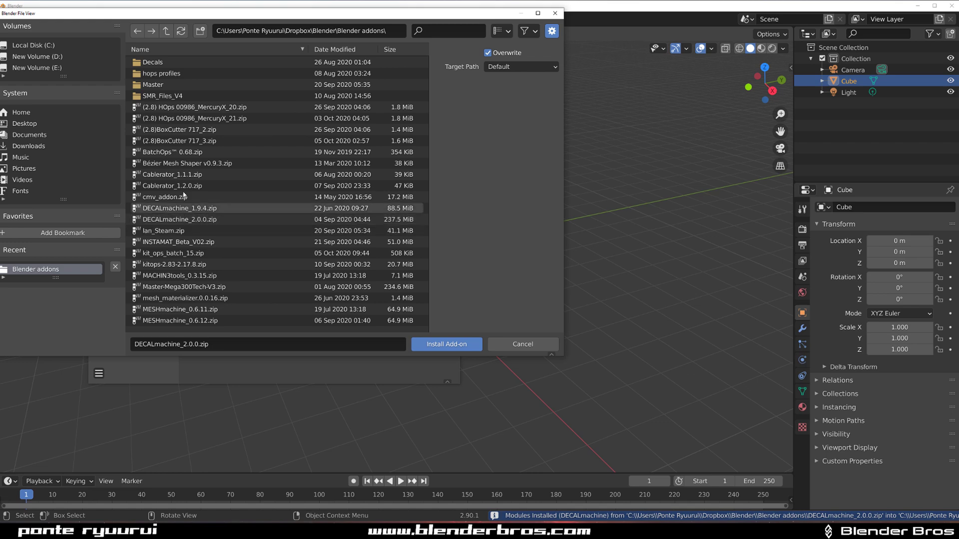
scroll(193, 239, "down", 3)
scroll(194, 240, "down", 2)
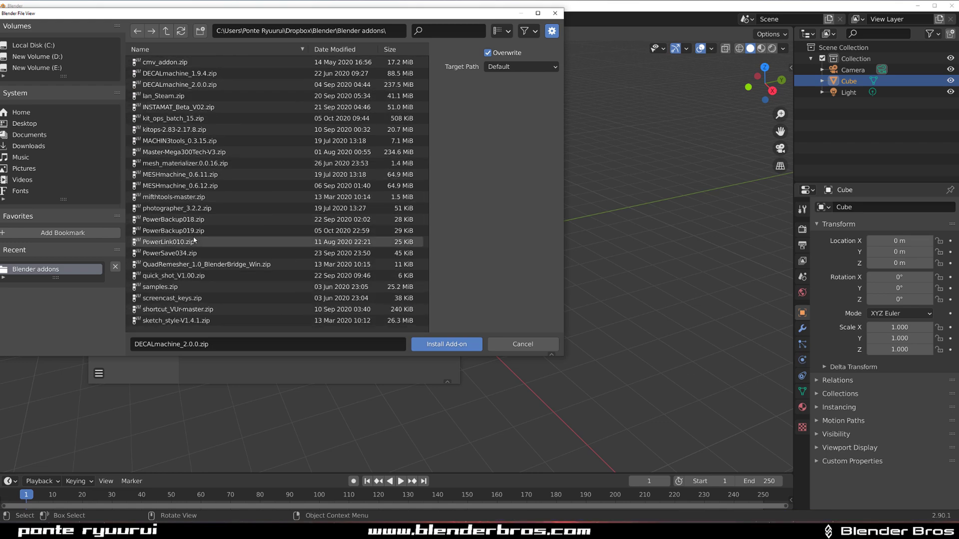
scroll(194, 240, "up", 8)
scroll(169, 235, "down", 3)
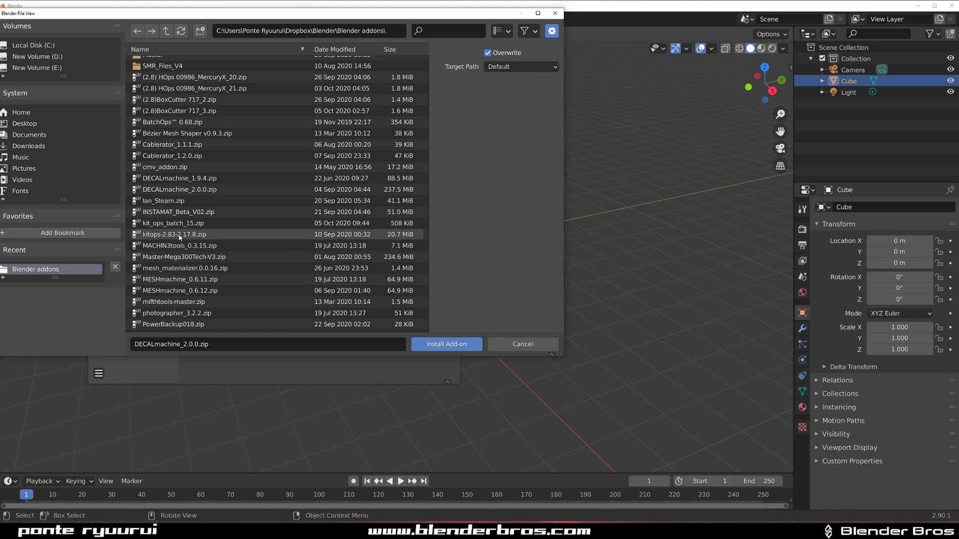
Install the KIT OPS and PowerSave add-on zips and enable PowerSave.
double_click(180, 237)
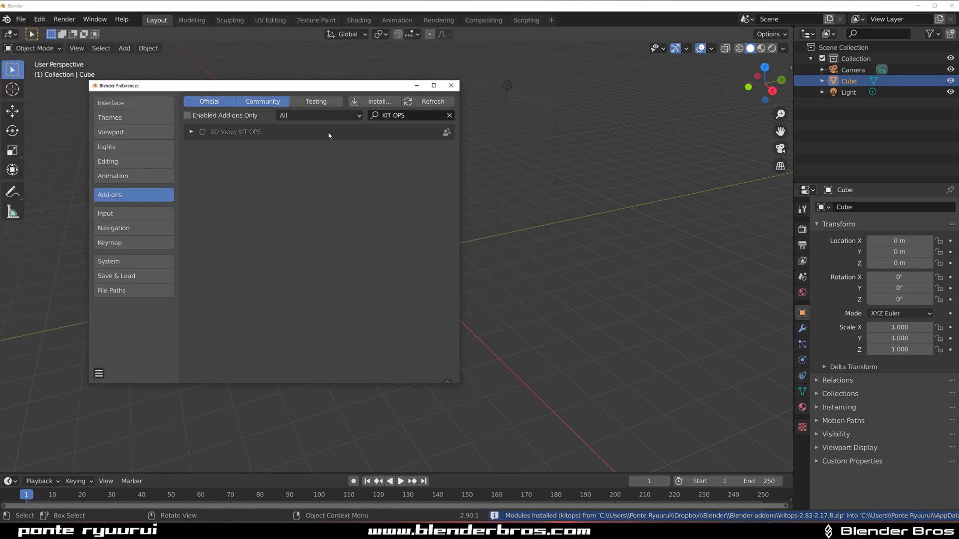
left_click(379, 102)
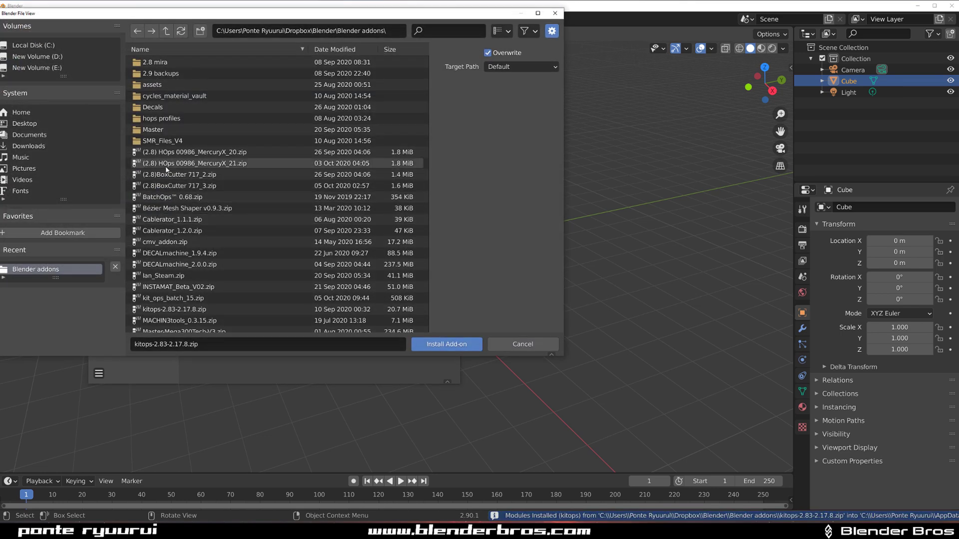
scroll(189, 247, "down", 5)
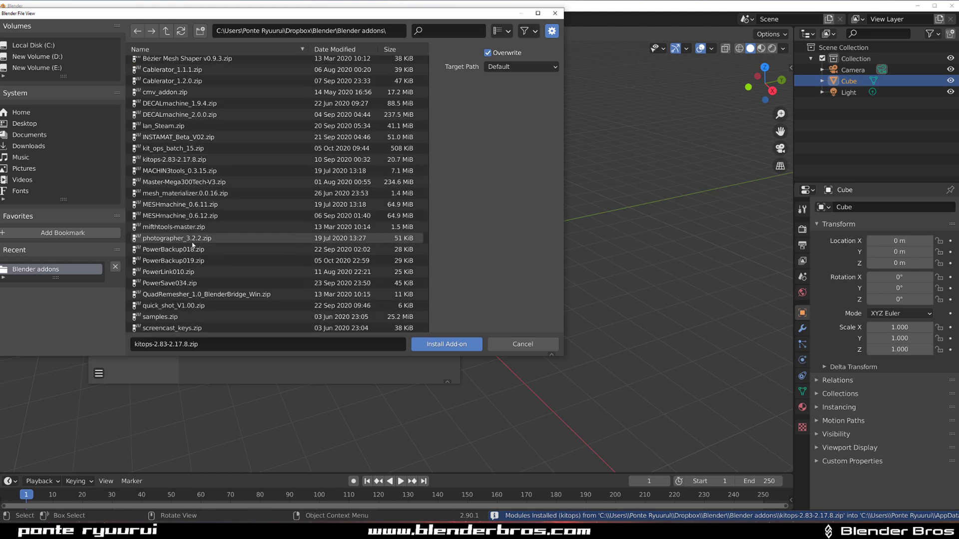
double_click(179, 193)
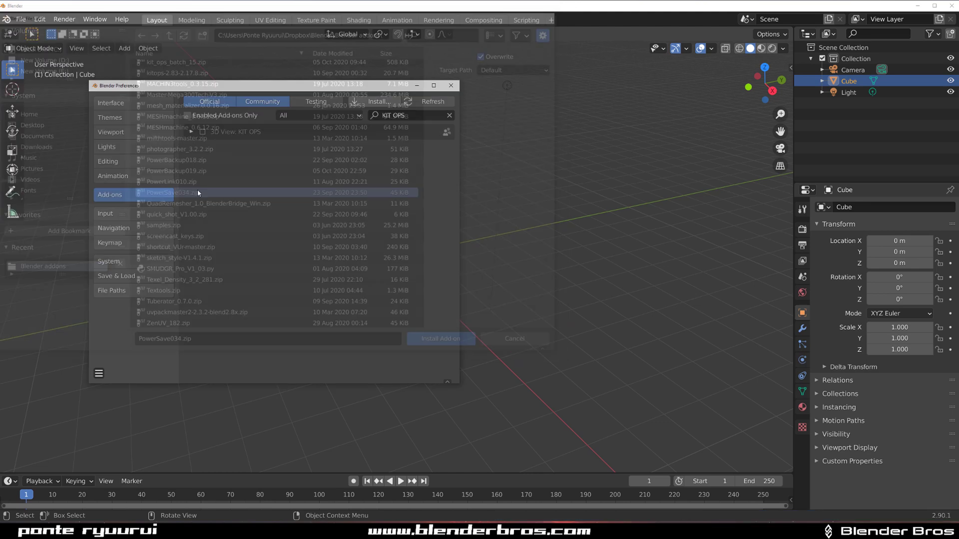
left_click(202, 132)
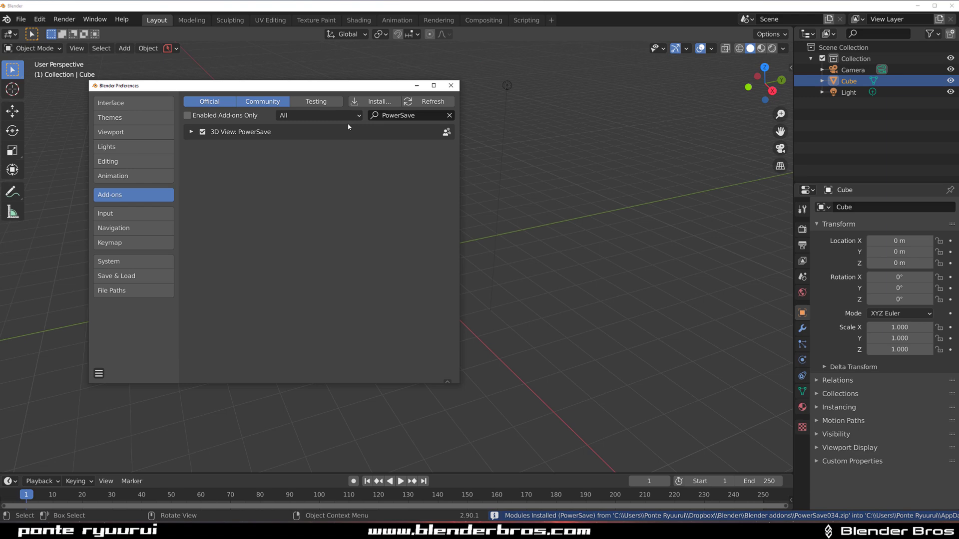
Install the PowerBackup add-on zip and enable it.
left_click(384, 106)
scroll(199, 230, "down", 5)
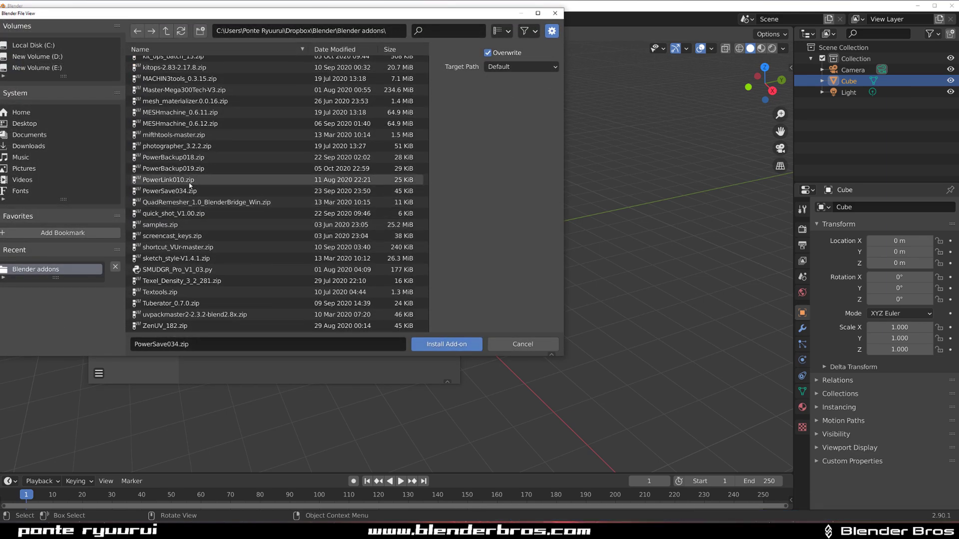
double_click(186, 171)
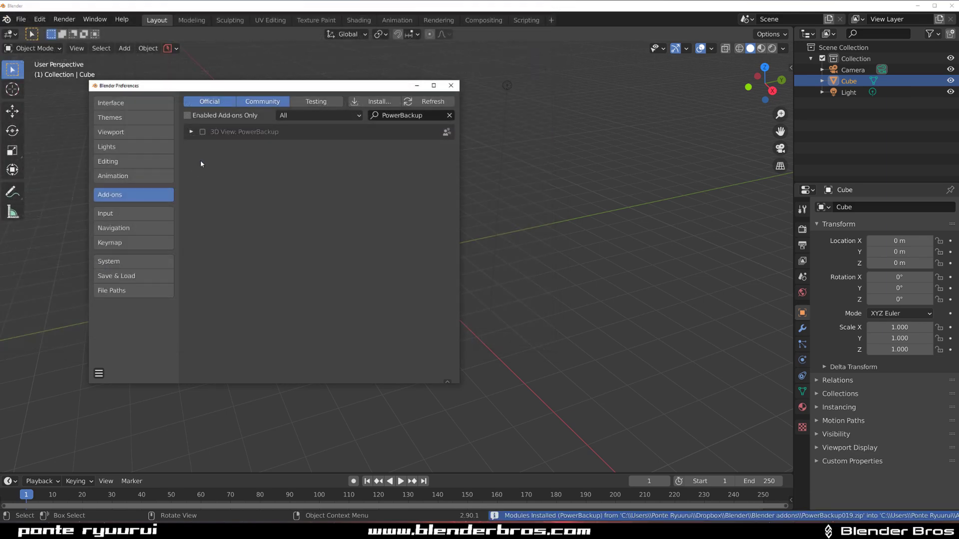
left_click(203, 132)
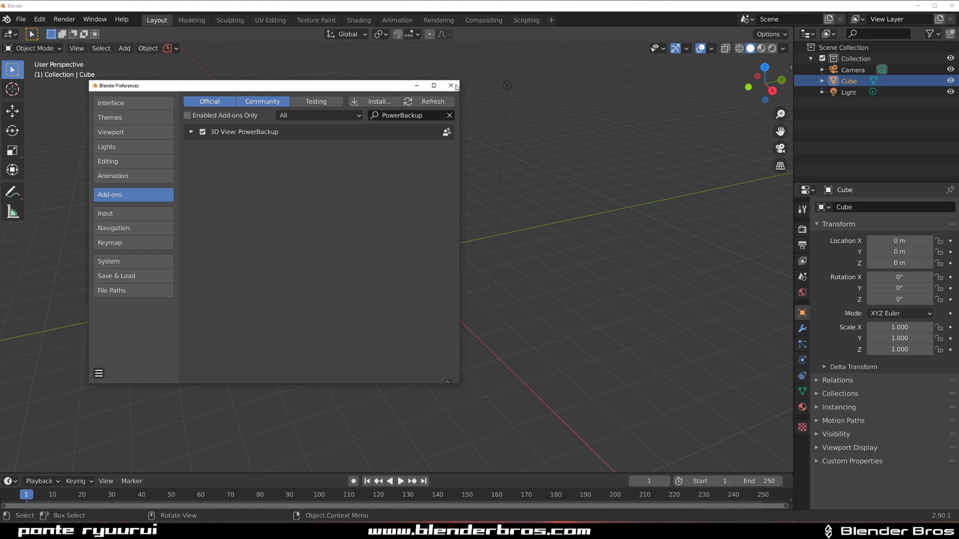
Close Preferences and load prefs.powerbackup via Restore in the PowerSave sidebar tab.
left_click(451, 86)
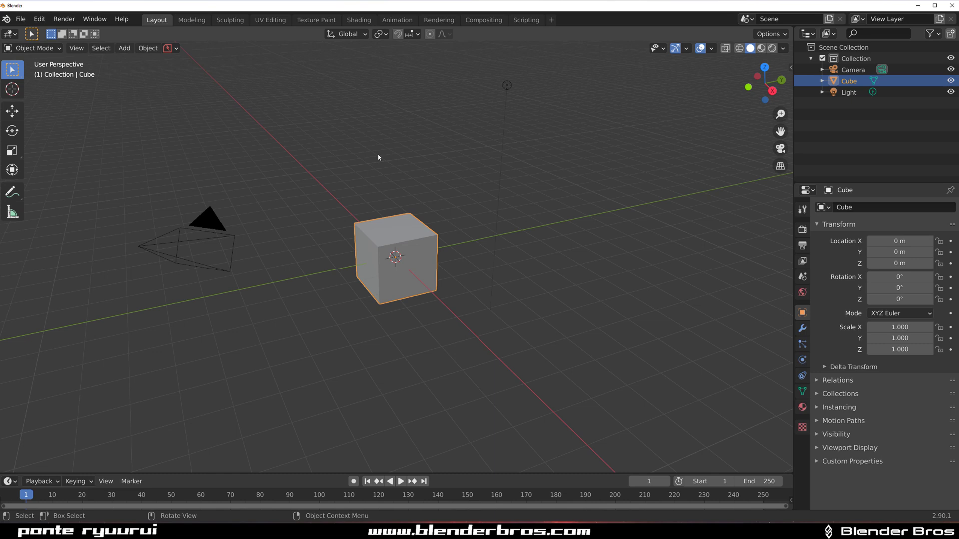
key("n")
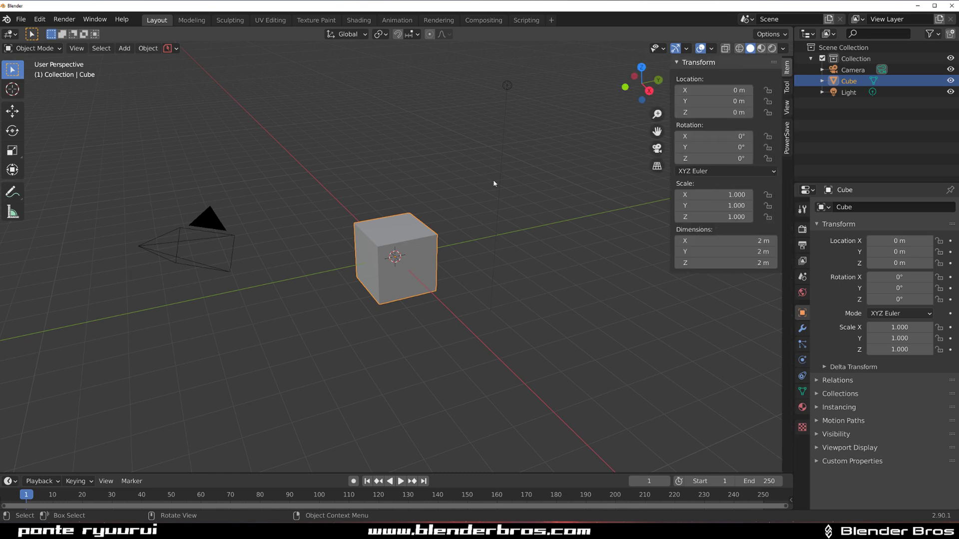
left_click(786, 138)
left_click(750, 330)
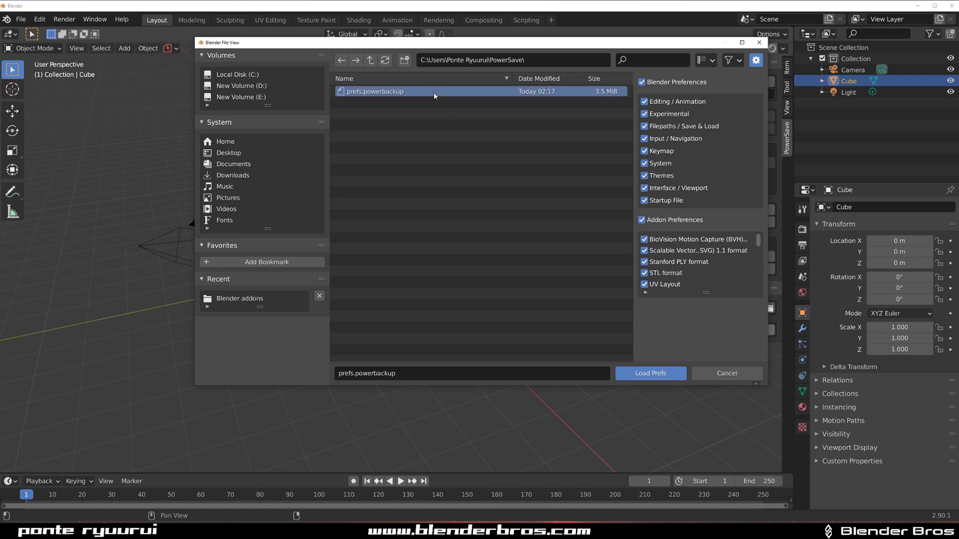
left_click(650, 374)
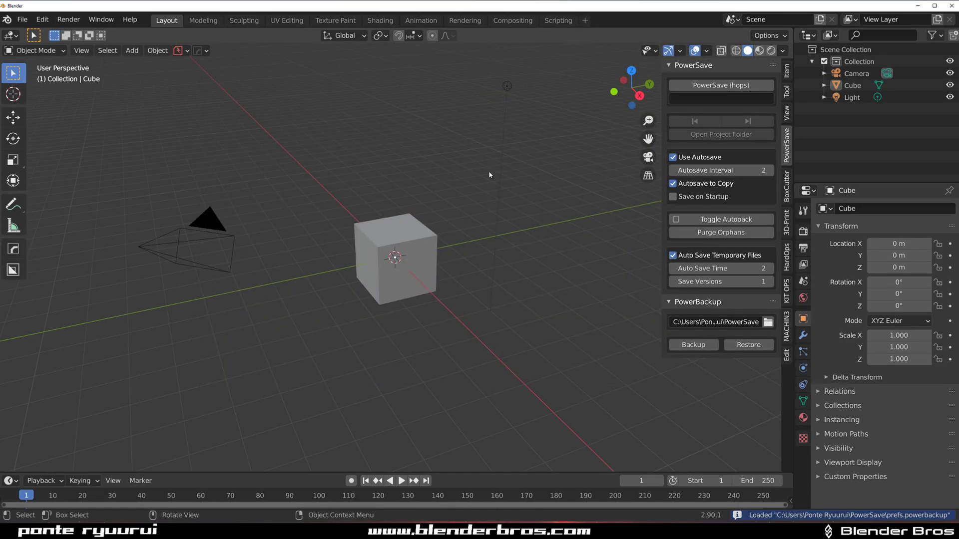
Start a new General file, discarding the old scene without saving.
key("n")
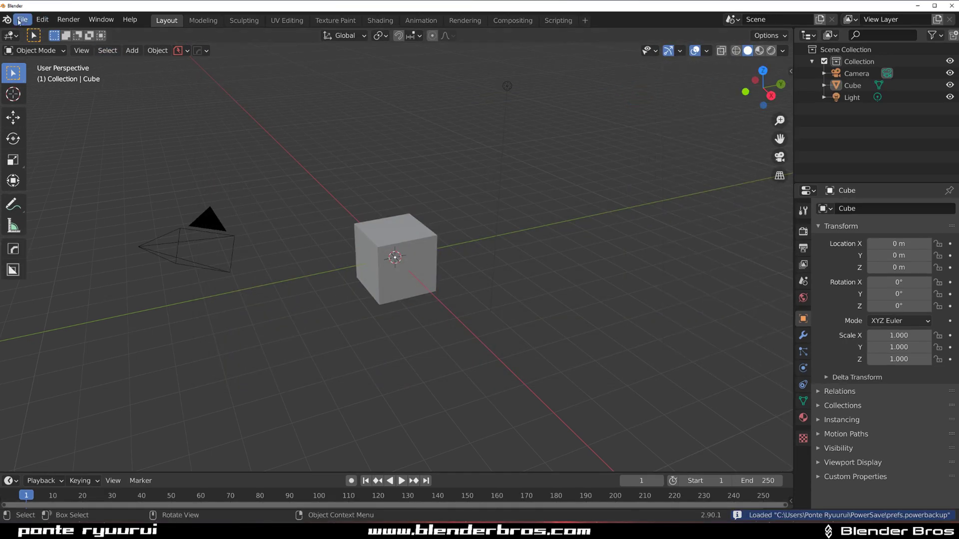
left_click(19, 22)
left_click(43, 19)
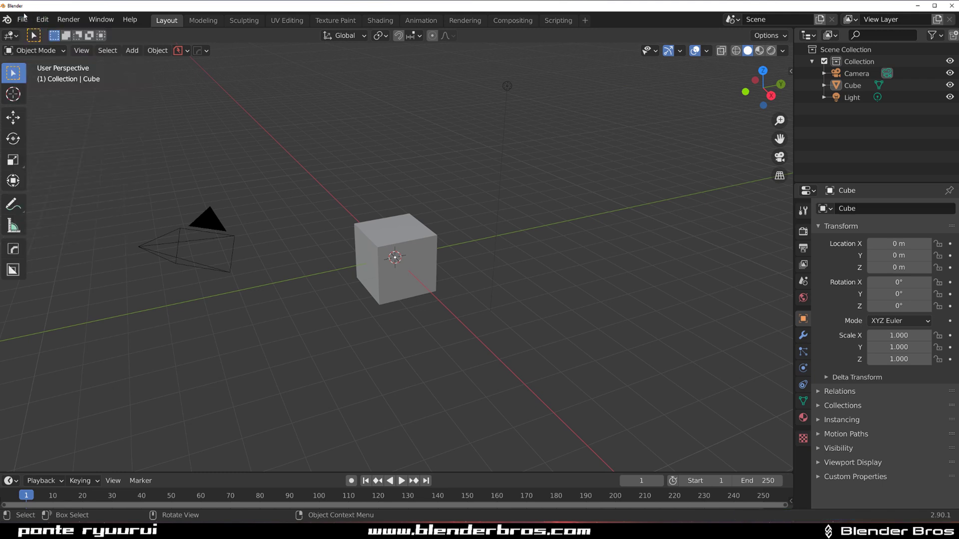
left_click(22, 19)
mouse_move(23, 33)
left_click(157, 33)
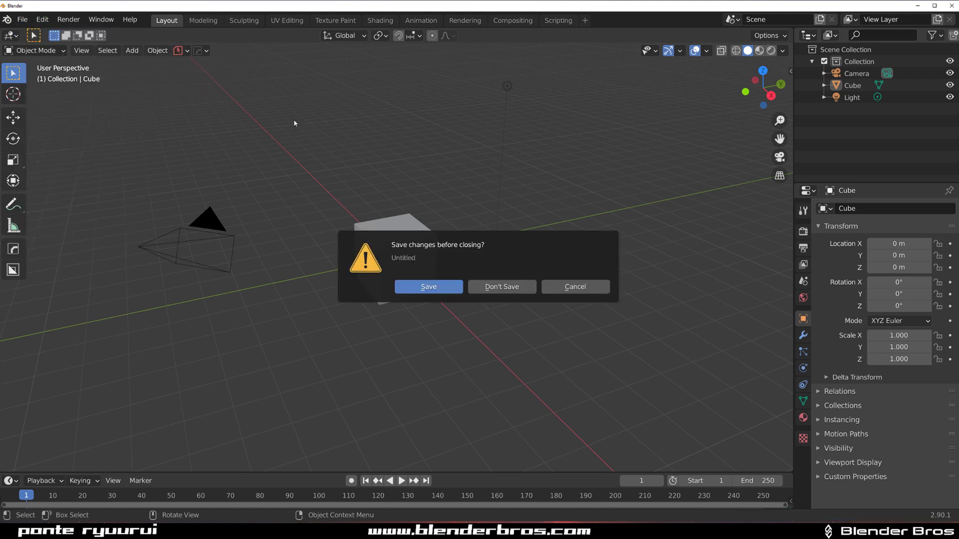
left_click(514, 287)
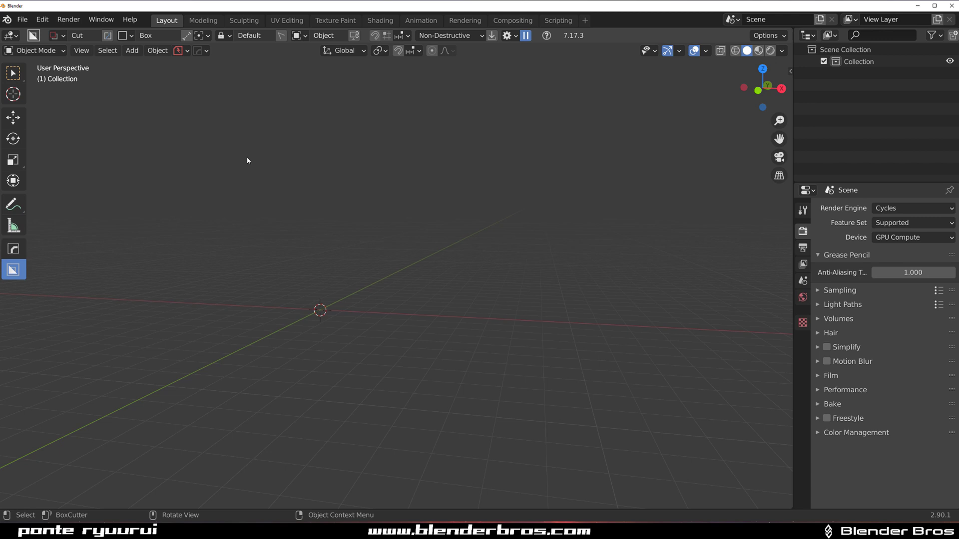
Check the restored Hard Ops opt-in and BoxCutter Behavior settings.
left_click(201, 50)
scroll(161, 108, "down", 2)
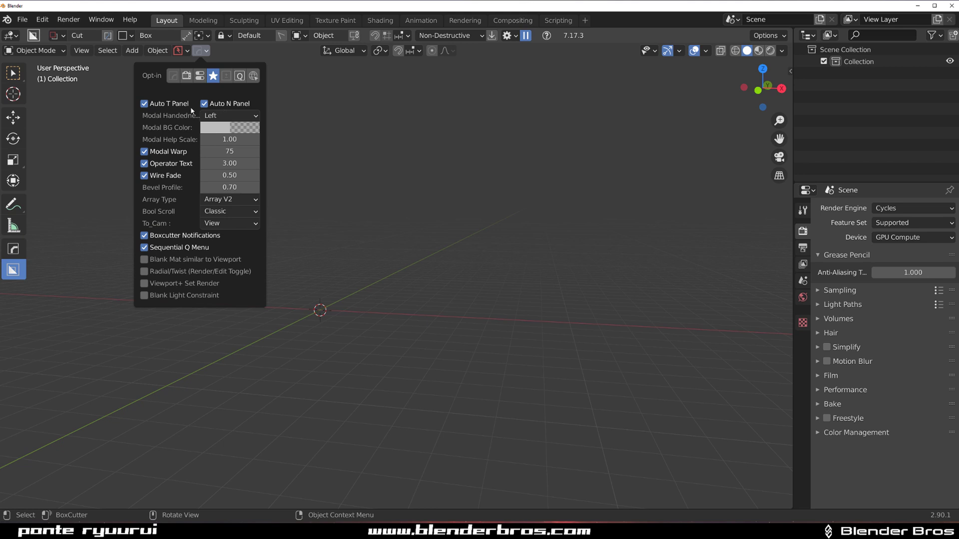
left_click(510, 35)
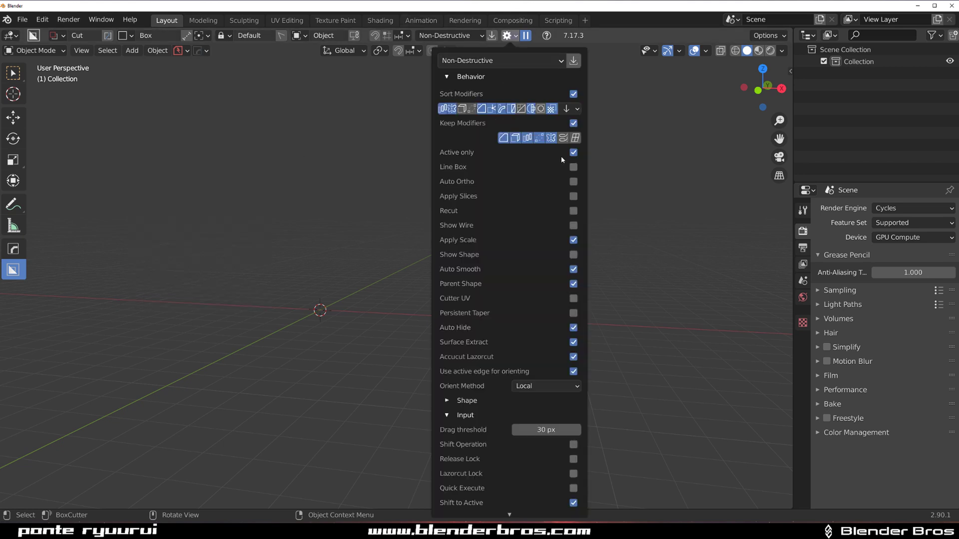
left_click(510, 35)
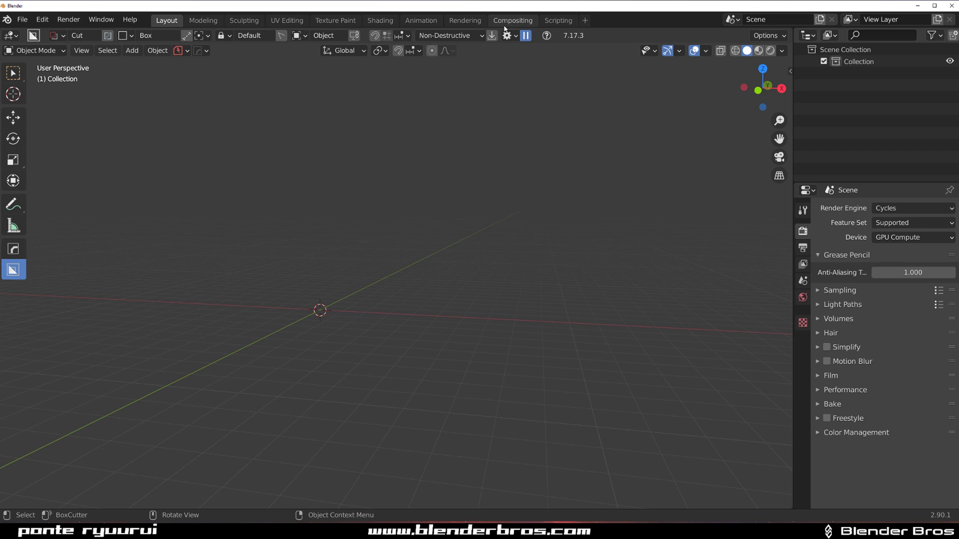
left_click(513, 20)
In Layout, split the viewport and show the restored compositor node tree in the lower area.
left_click(166, 20)
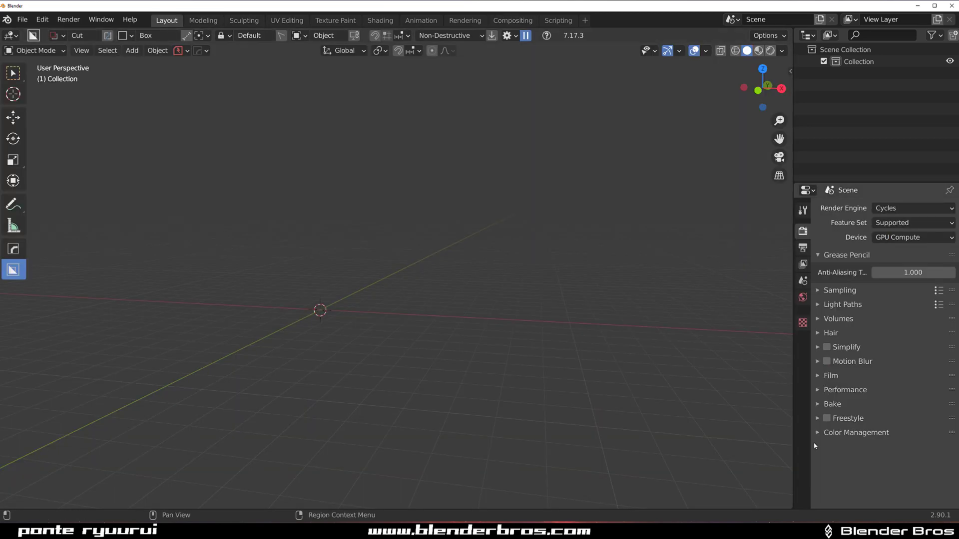
left_click_drag(790, 507, 779, 309)
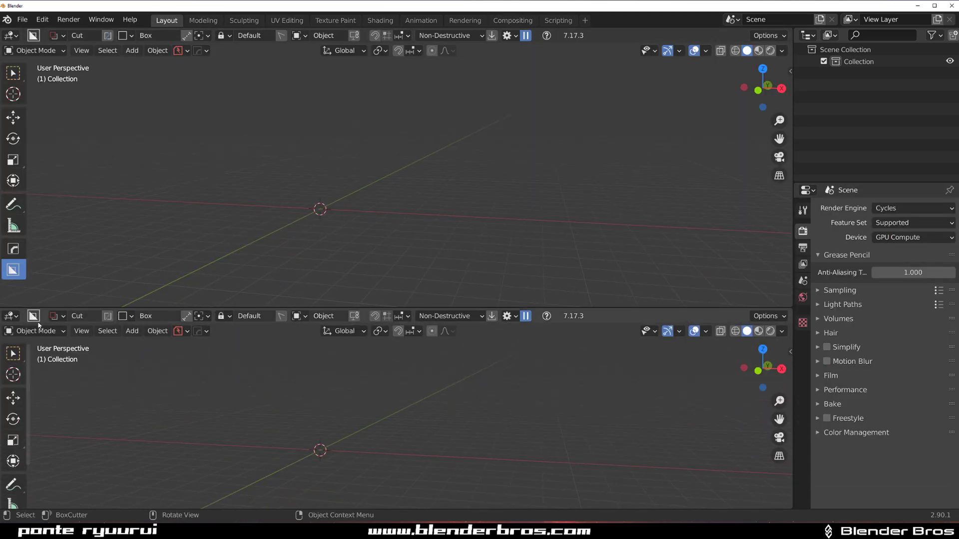
left_click(10, 316)
left_click(36, 399)
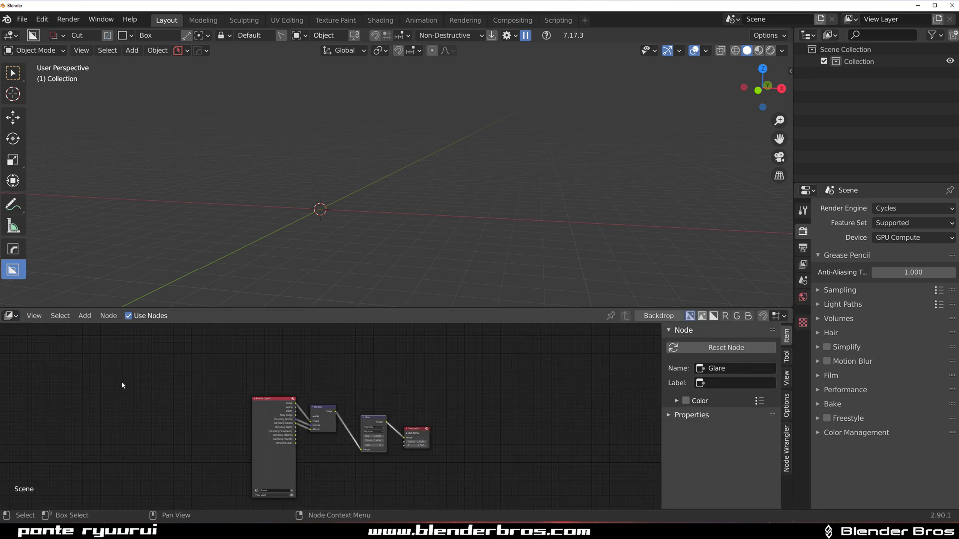
Show the World nodes in a Shader Editor to check the abandoned_slipway_4k.hdr environment setup.
left_click(11, 316)
left_click(62, 412)
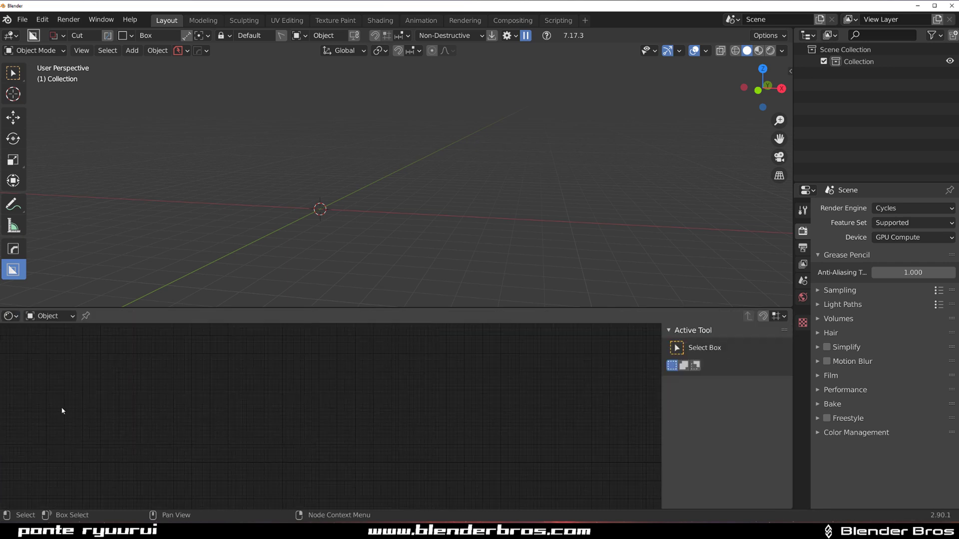
left_click(49, 319)
left_click(47, 340)
scroll(278, 433, "up", 4)
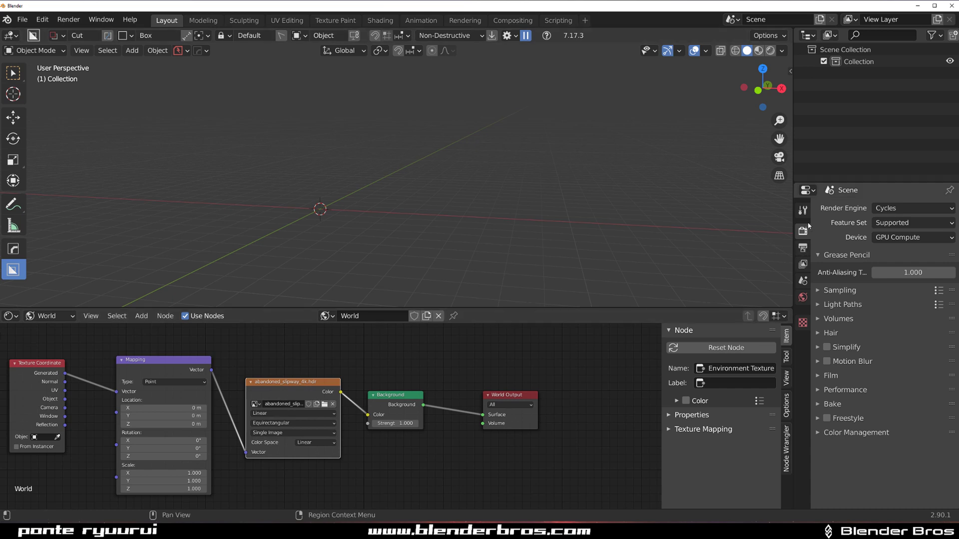
Review the 2560 × 1440 render output settings, then join the areas into one viewport.
left_click(803, 248)
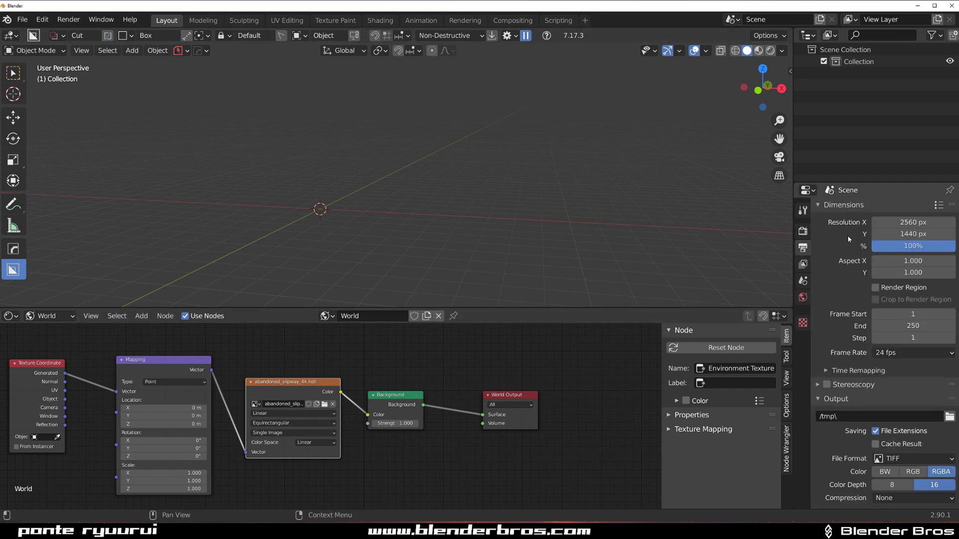
scroll(912, 453, "down", 3)
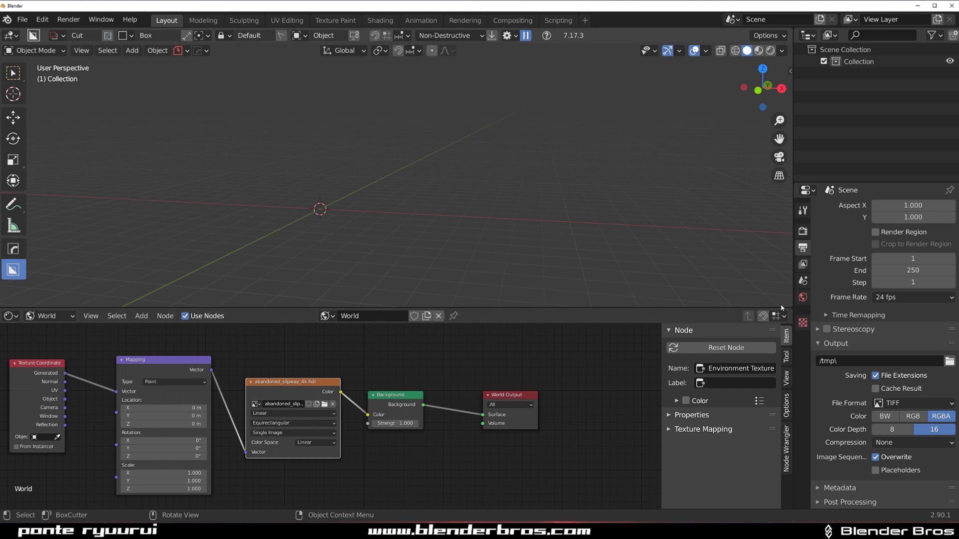
left_click_drag(789, 306, 772, 327)
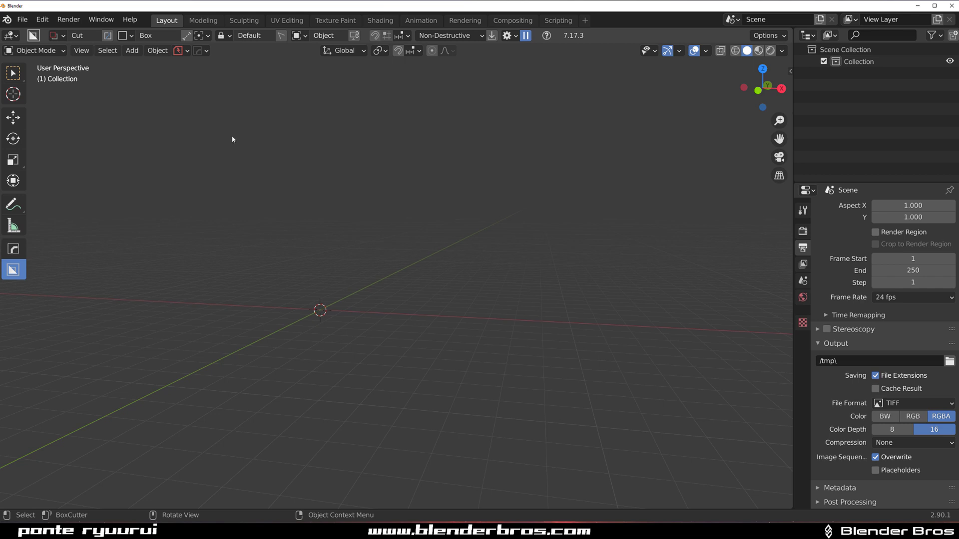
Return to Select Box and check that DECALmachine's decal library loads with thumbnails.
key("w")
key("d")
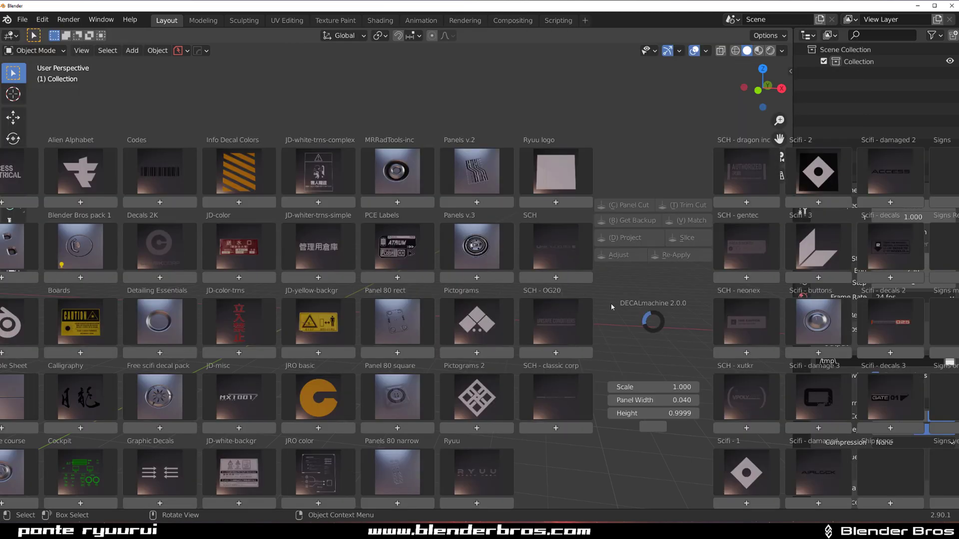
key("Escape")
Review DECALmachine's restored add-on preferences, then close the Preferences window.
key("ctrl+comma")
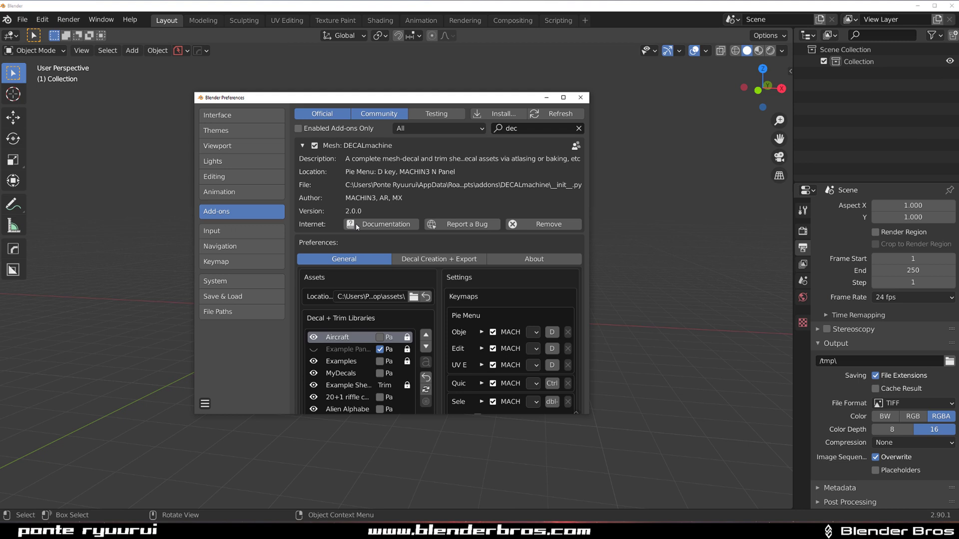
scroll(357, 226, "down", 3)
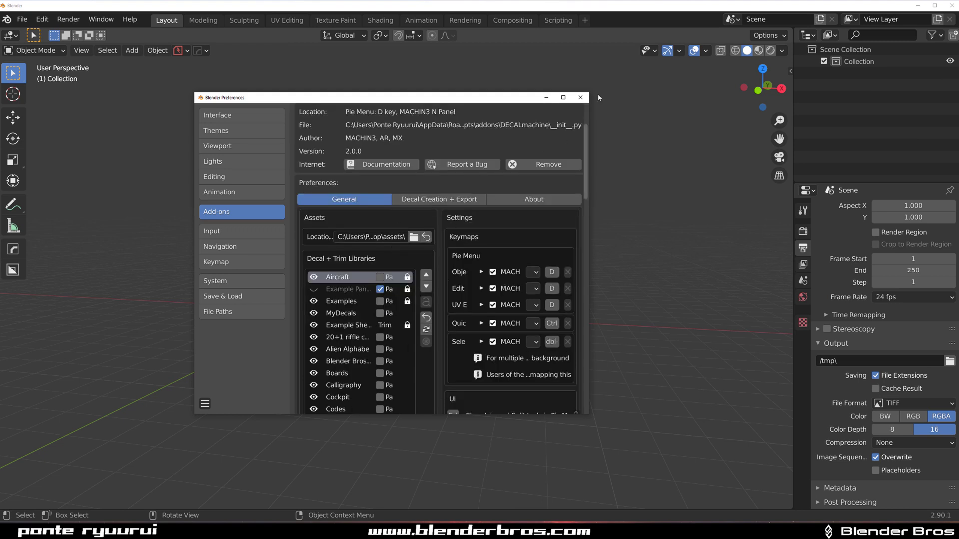
left_click(580, 98)
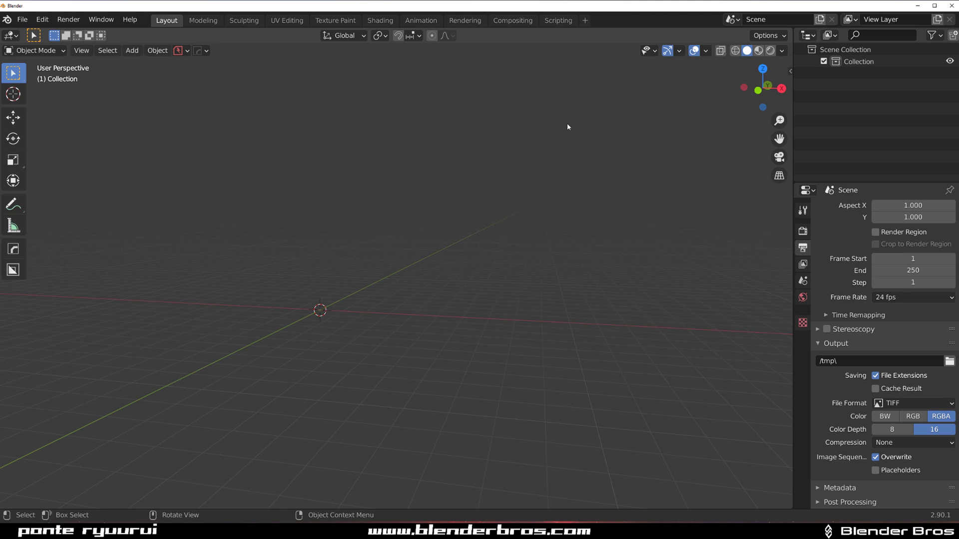